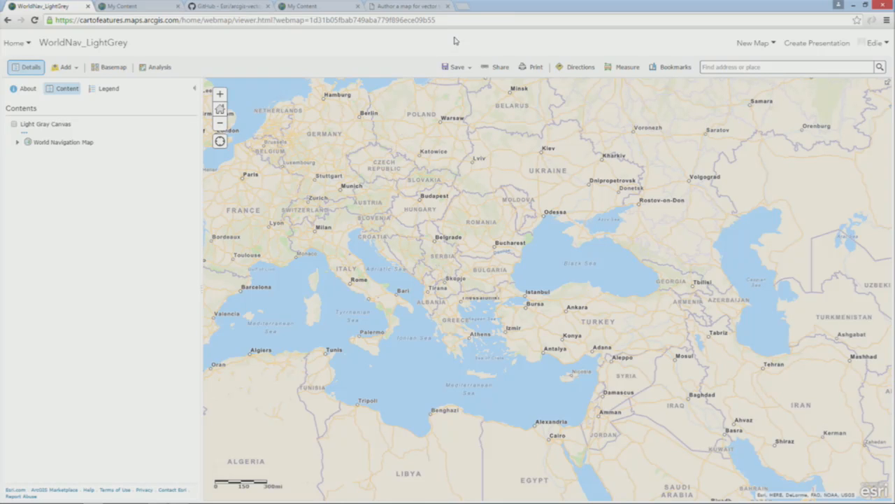
Step: Show the Light Gray Canvas layer over the World Navigation Map in the area around Bucharest
scroll(396, 258, "up", 2)
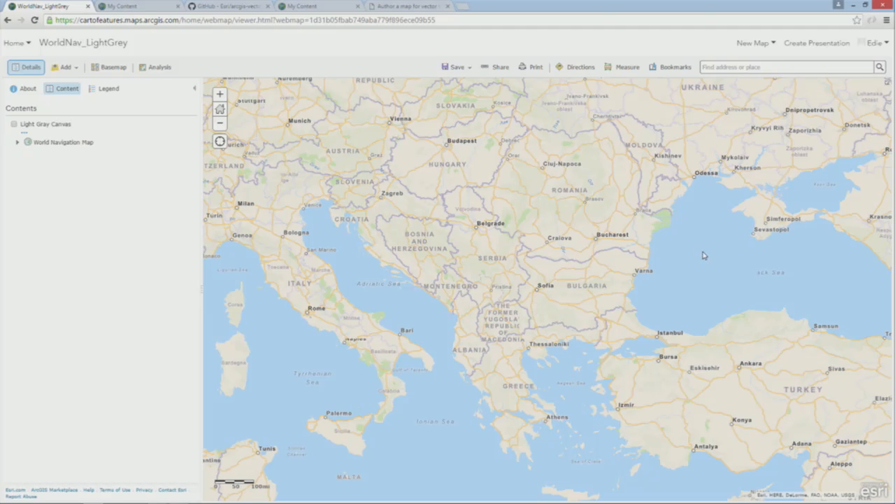
double_click(637, 240)
scroll(501, 299, "up", 1)
left_click_drag(634, 269, 516, 378)
scroll(383, 359, "up", 1)
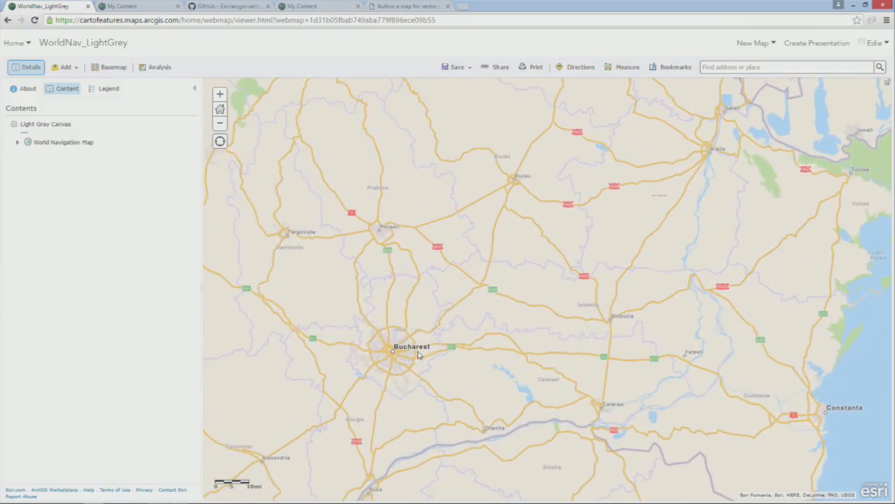
scroll(419, 355, "up", 1)
left_click(14, 124)
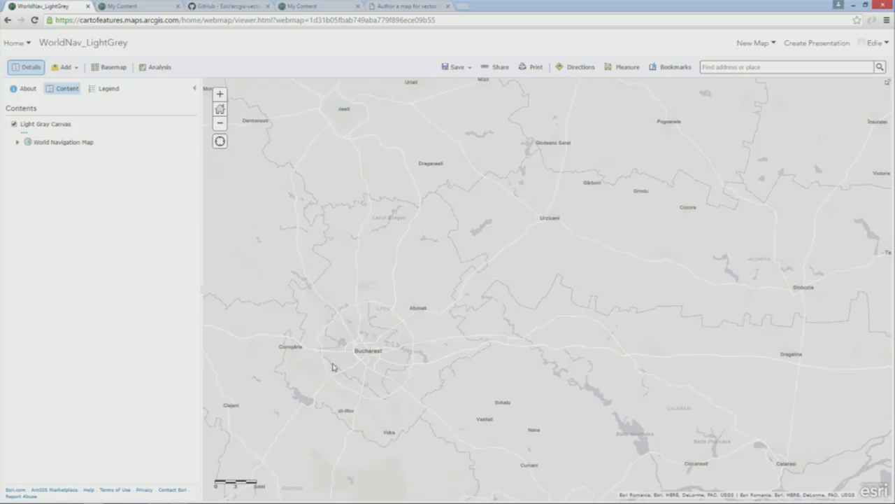
Step: Compare the Light Gray Canvas layer with the underlying World Navigation Map at several scales around Bucharest
scroll(324, 368, "up", 1)
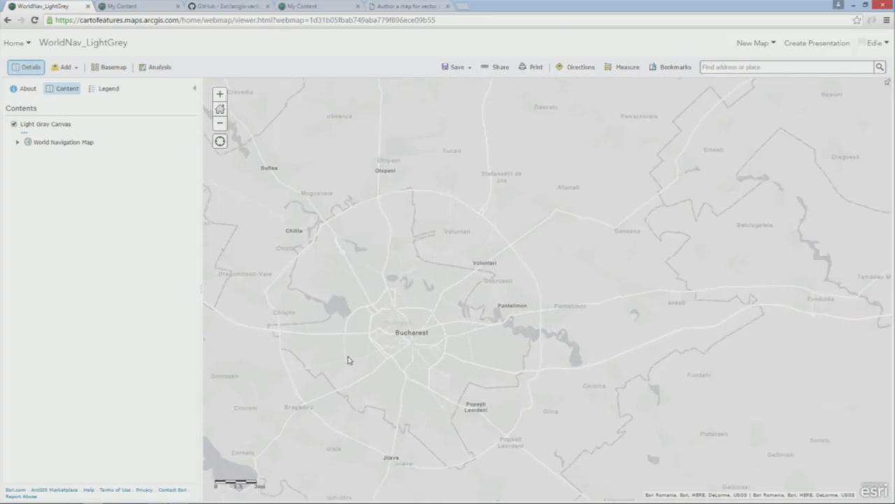
scroll(348, 360, "up", 1)
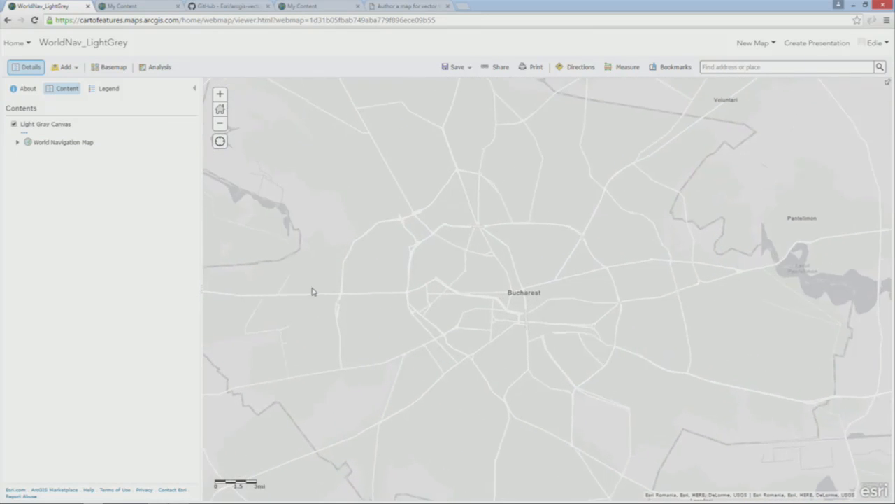
left_click(14, 125)
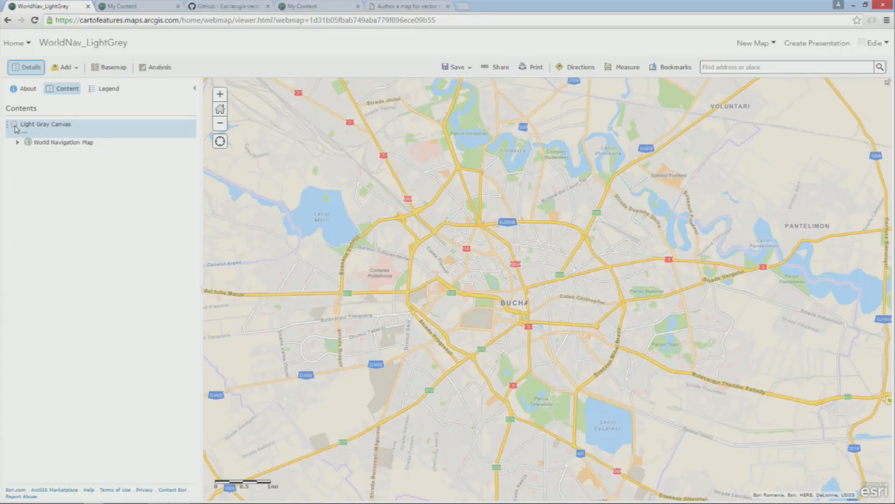
left_click(14, 125)
scroll(382, 273, "down", 2)
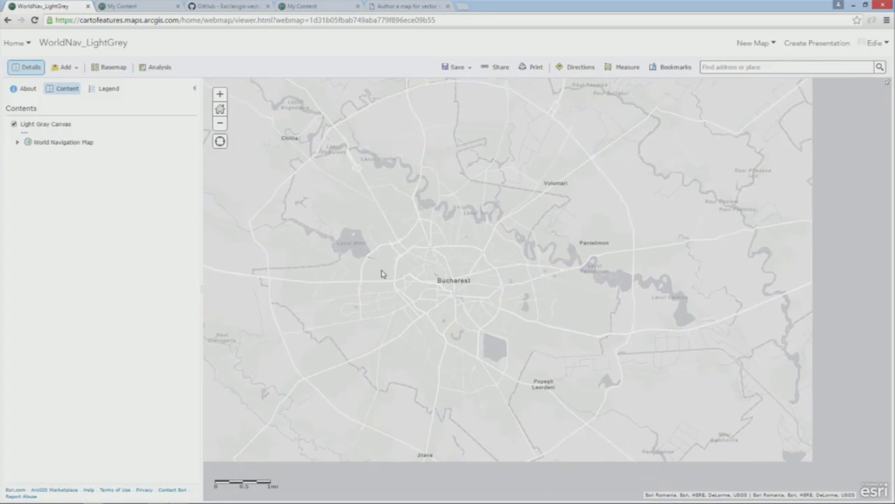
scroll(416, 278, "down", 4)
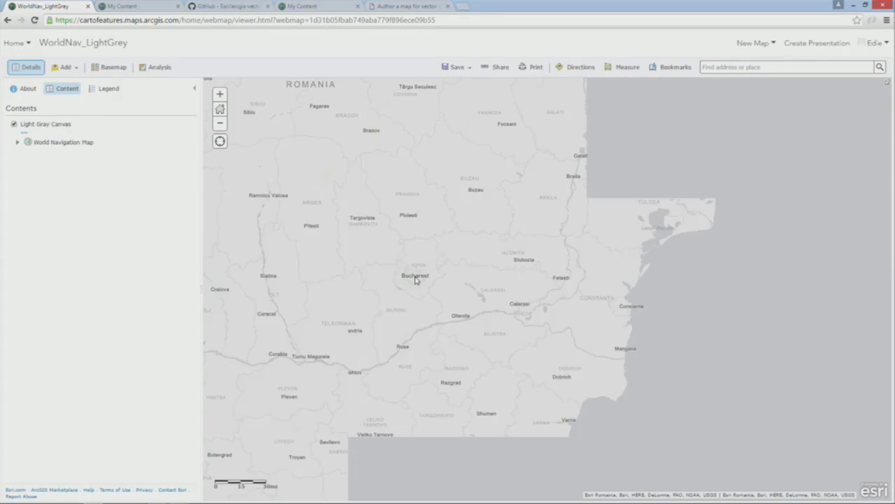
scroll(416, 279, "up", 3)
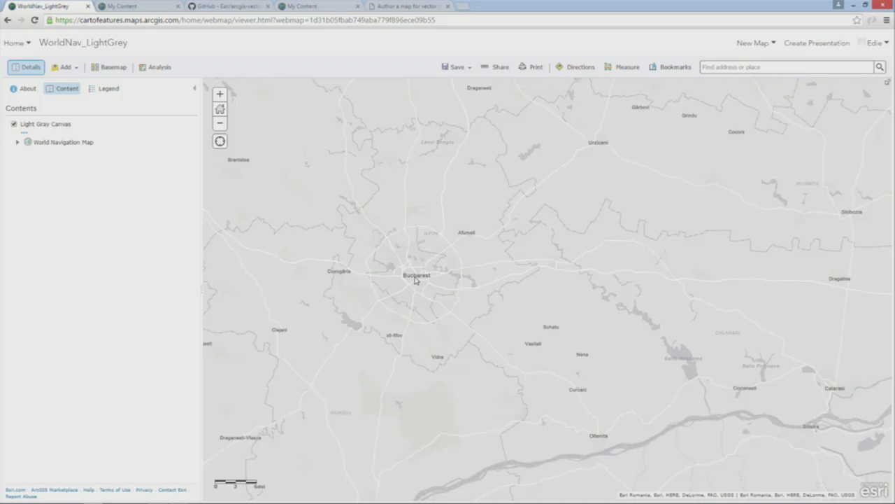
scroll(416, 279, "up", 1)
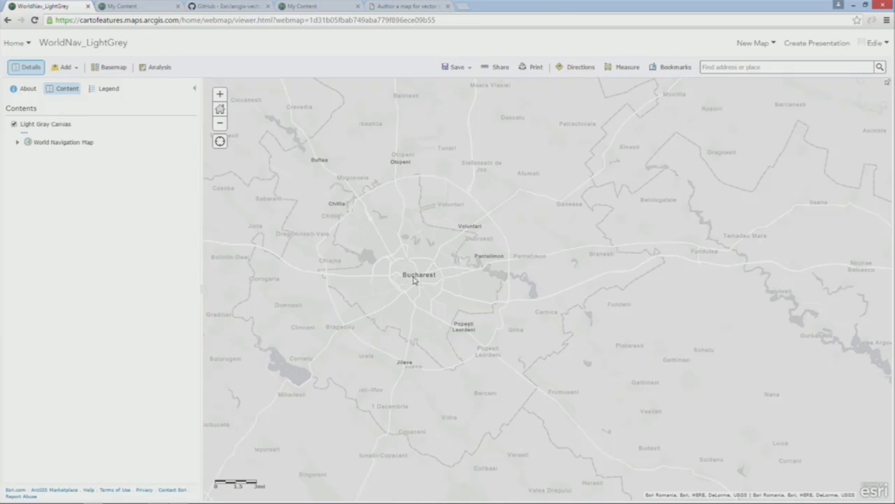
scroll(414, 279, "up", 2)
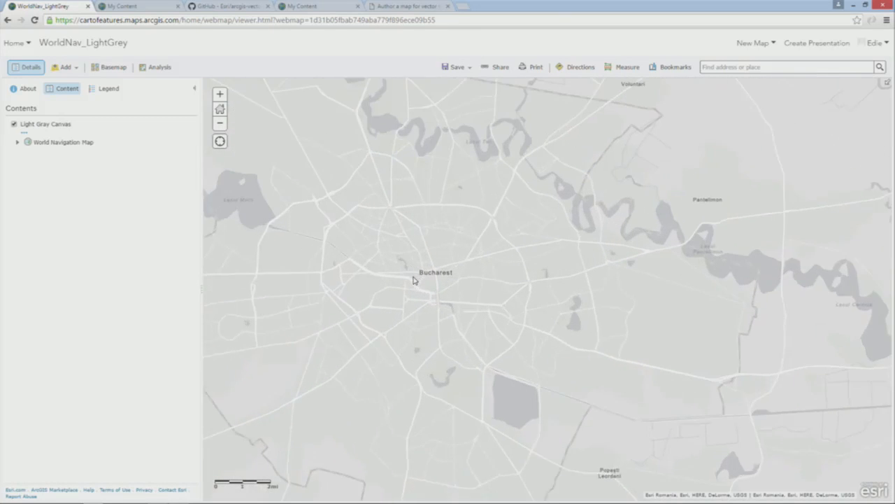
left_click_drag(416, 278, 594, 275)
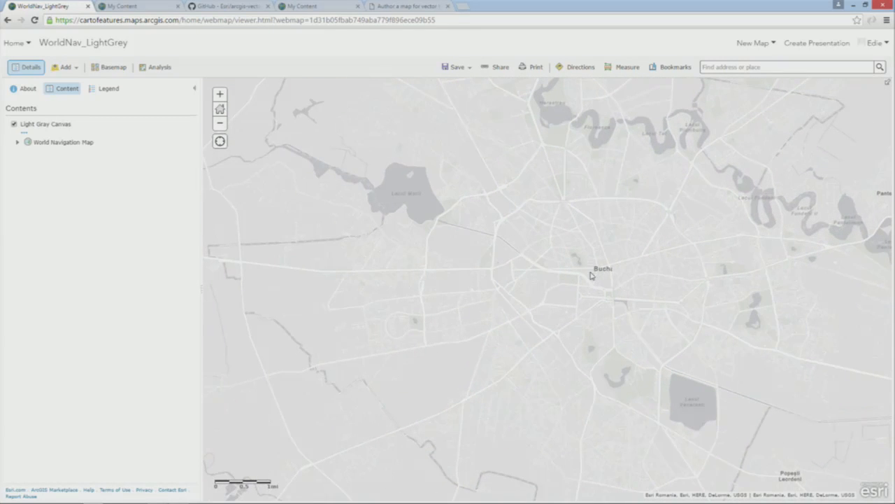
Step: Copy the Light Gray Canvas layer and save the copy as a new item titled UClayer in the UC2016 folder
left_click(25, 137)
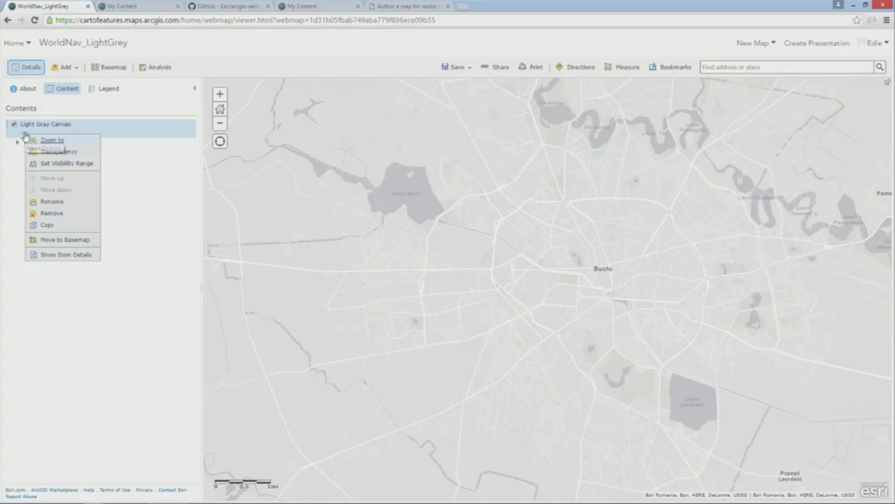
left_click(48, 226)
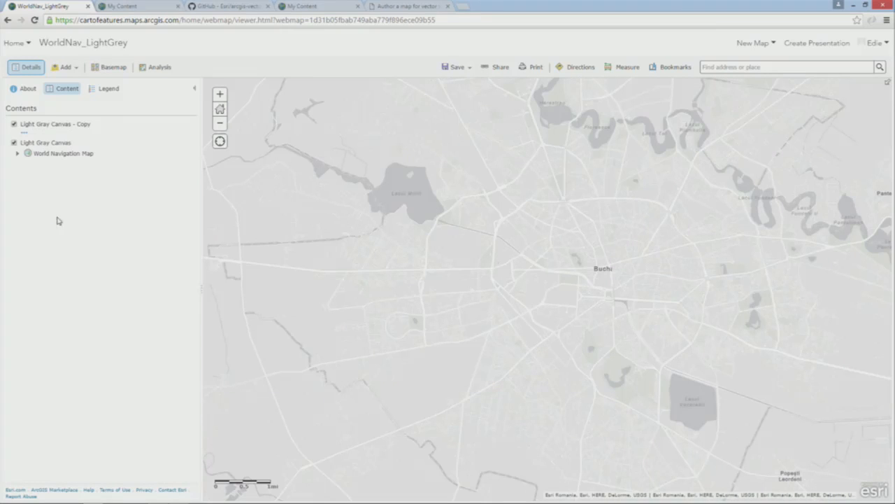
left_click(22, 136)
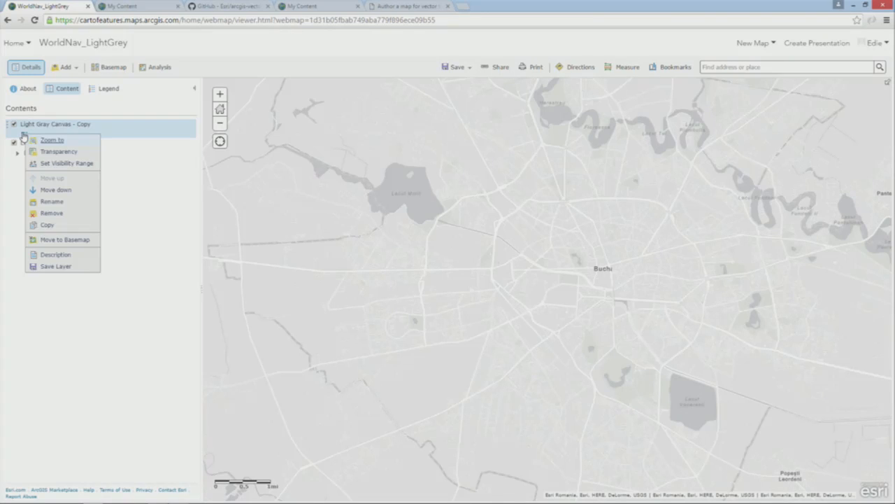
left_click(50, 268)
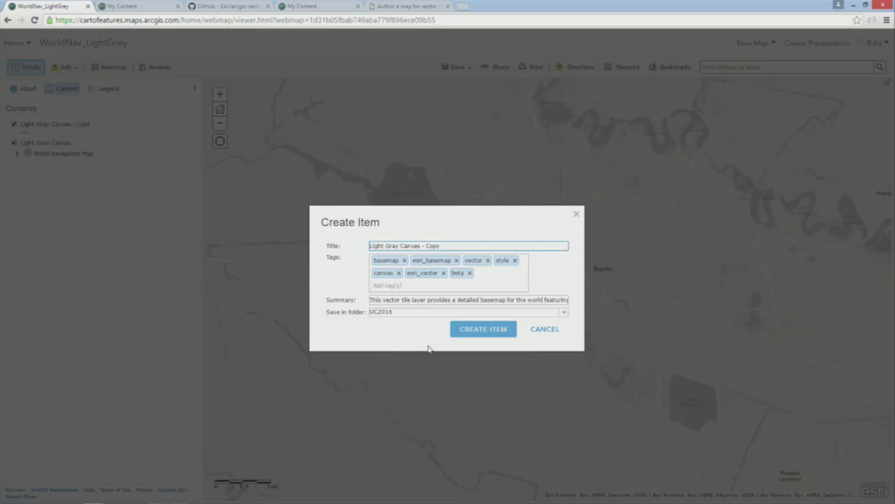
left_click_drag(452, 244, 343, 248)
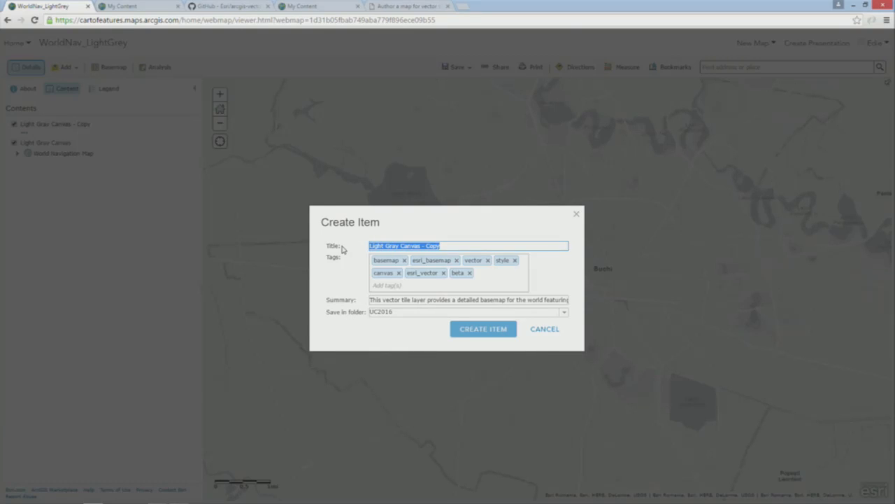
type("UClayer")
left_click(493, 330)
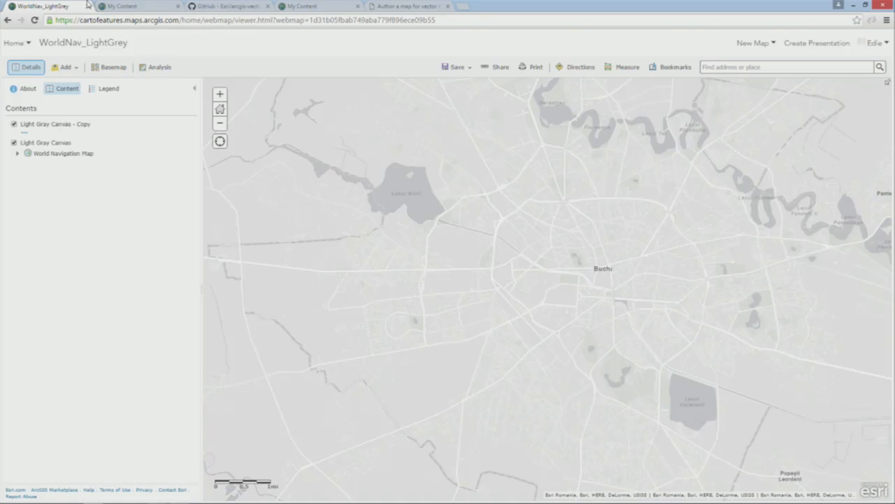
Step: Open the UClayer item from My Content, view its style JSON and download the style
left_click(122, 6)
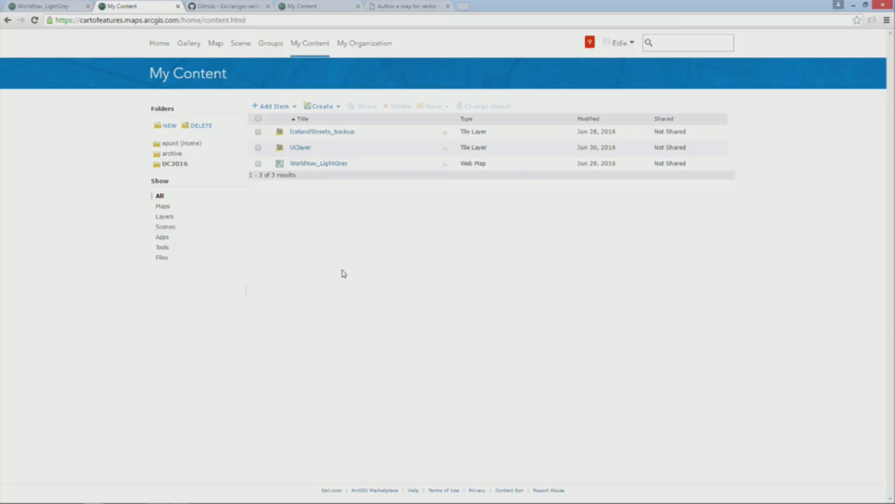
left_click(300, 149)
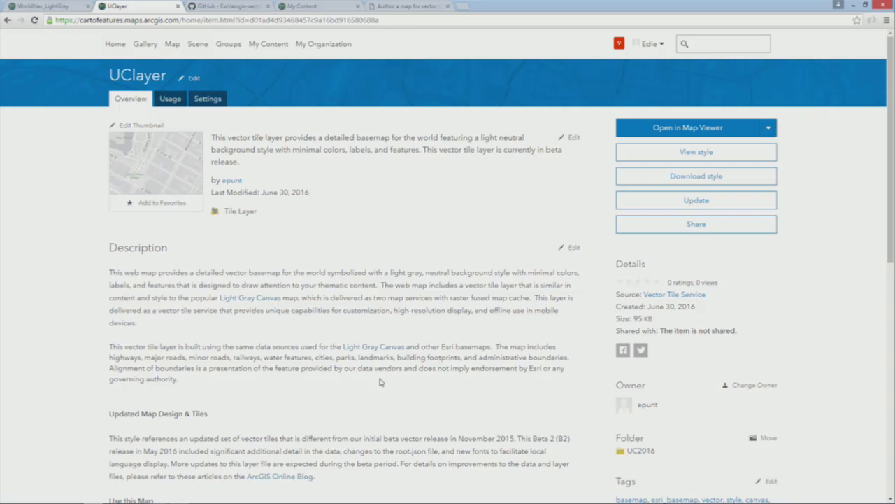
left_click(754, 152)
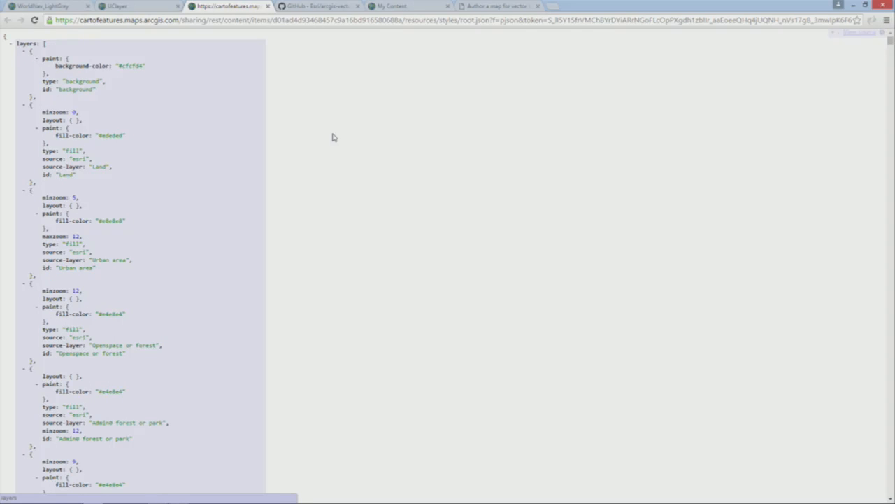
left_click(164, 9)
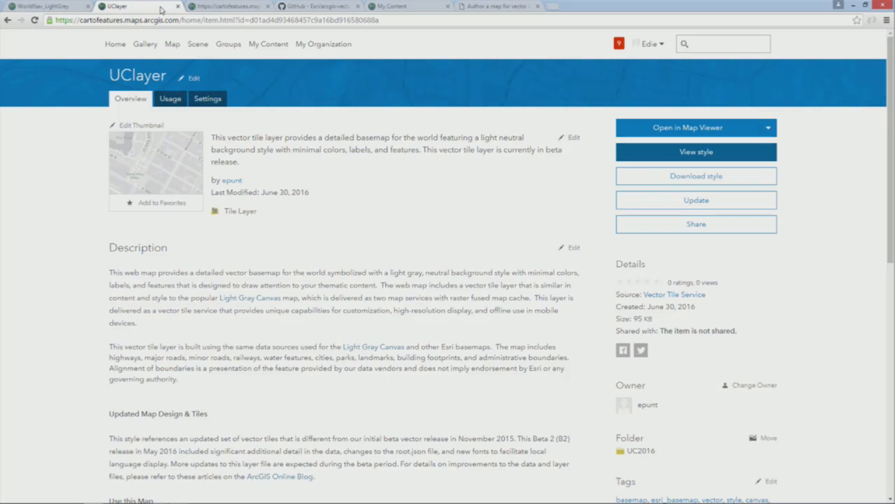
left_click(764, 177)
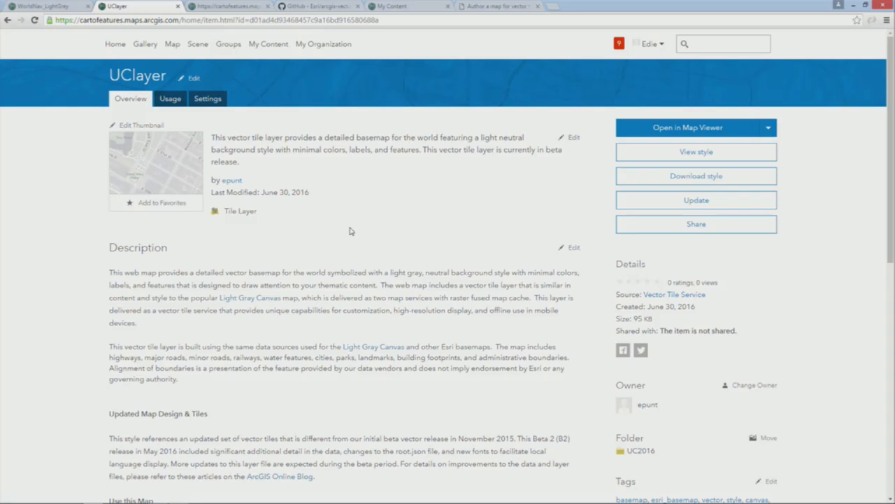
Step: Launch the live vector tile style editor from the arcgis-vectortile-style-editor GitHub page and load UClayer in it
left_click(328, 7)
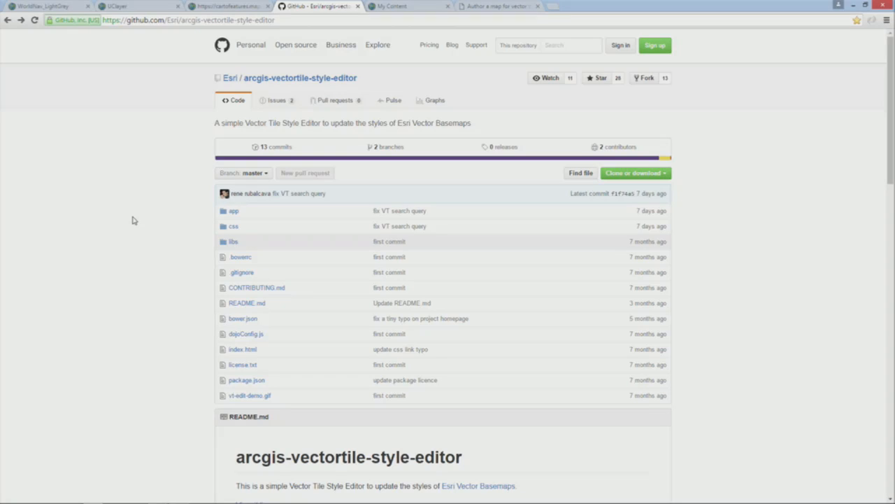
scroll(133, 218, "down", 1)
scroll(133, 219, "down", 3)
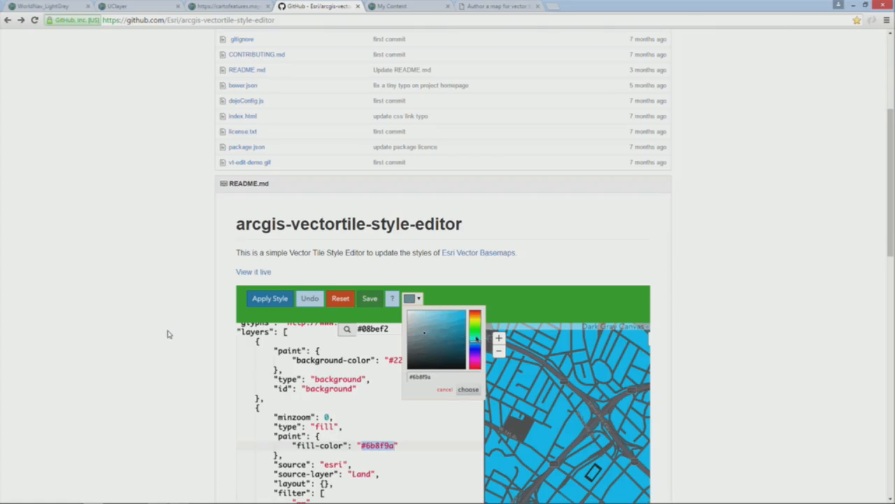
left_click(257, 276)
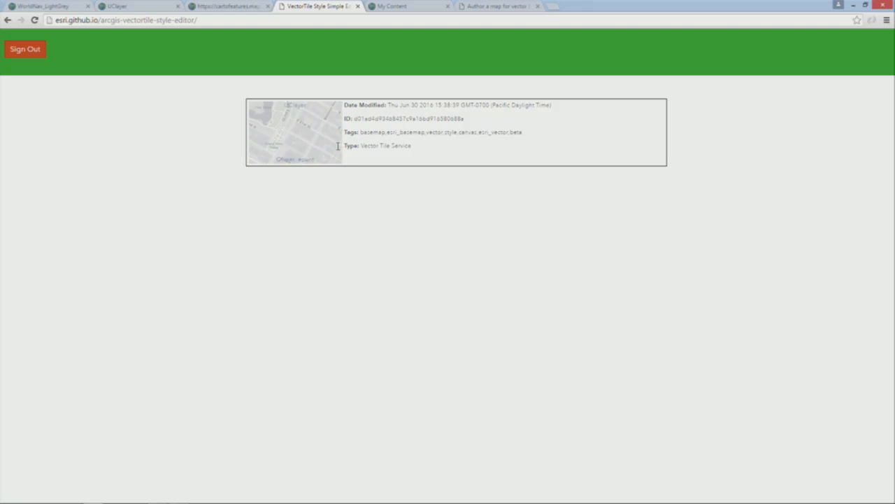
left_click(301, 131)
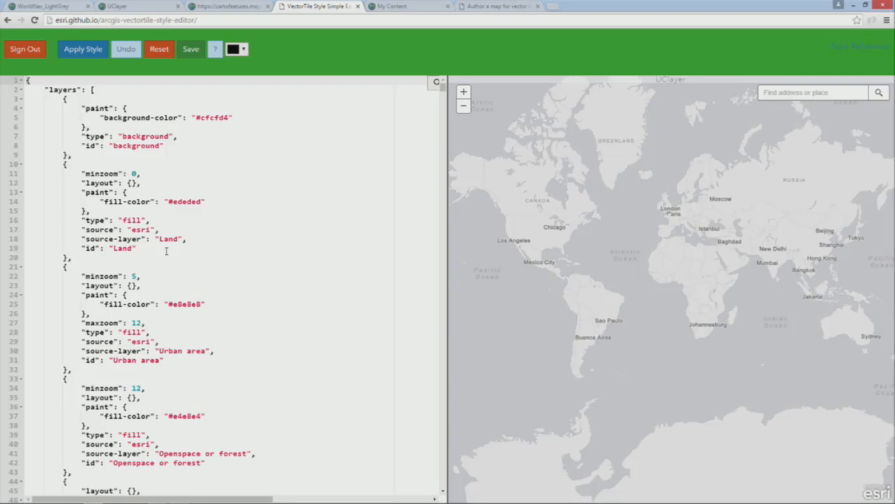
Step: Set the Land layer's fill color to dark green #45785f and apply the style to the map
double_click(184, 201)
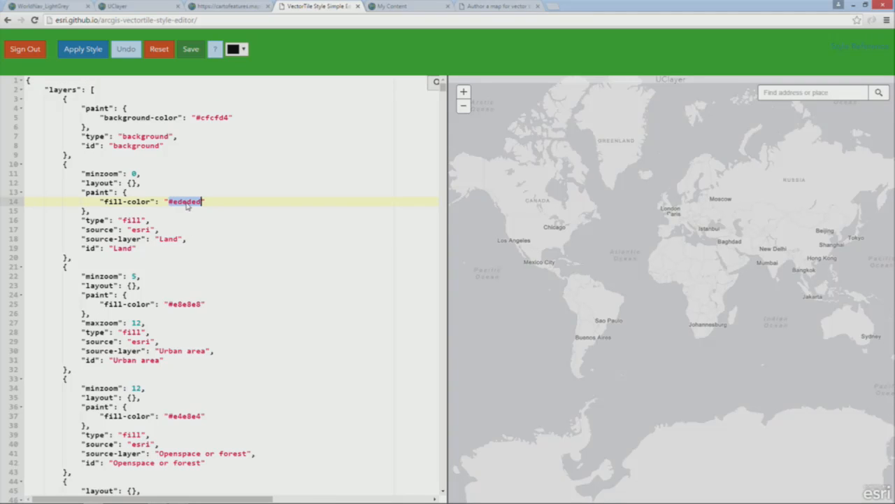
left_click(244, 49)
left_click(305, 91)
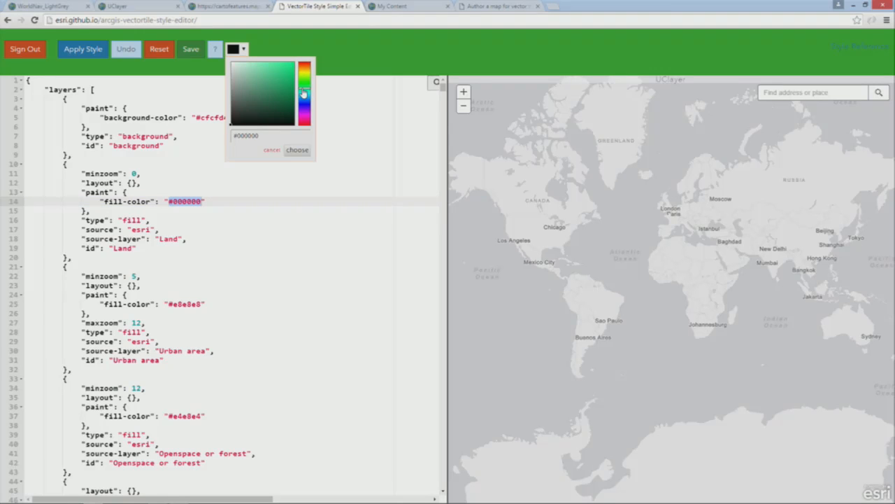
left_click(258, 95)
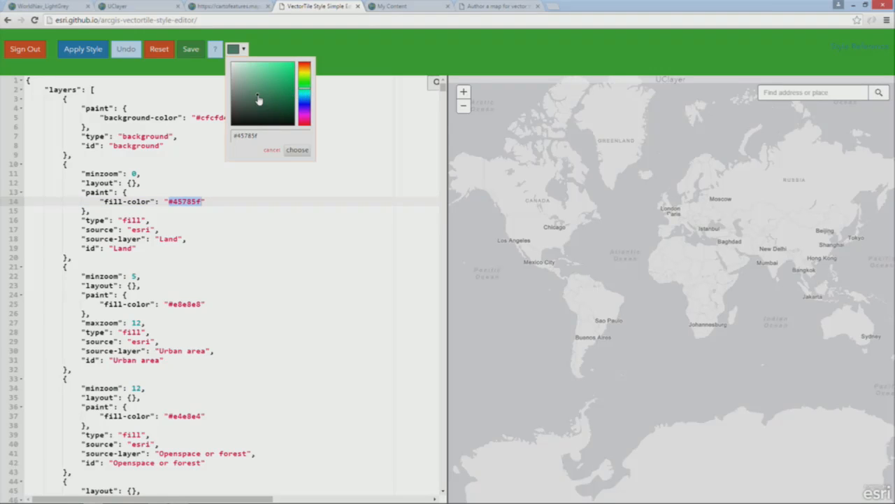
left_click(297, 151)
left_click(80, 50)
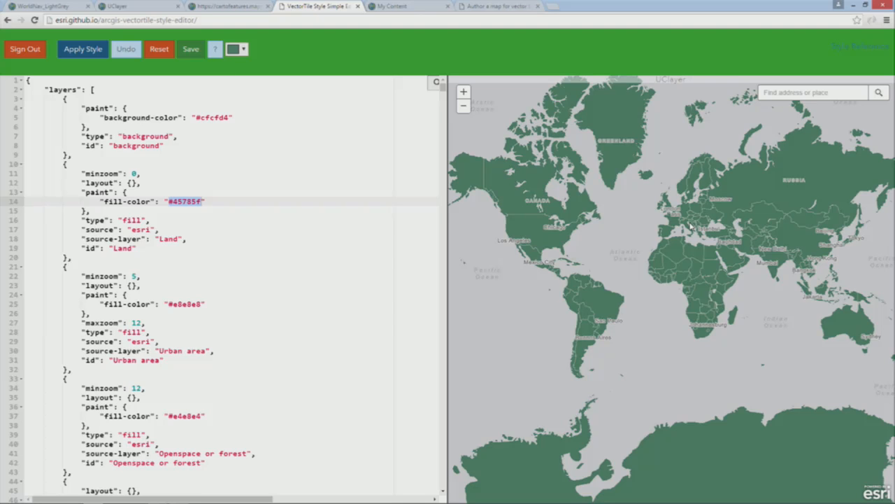
scroll(690, 225, "up", 3)
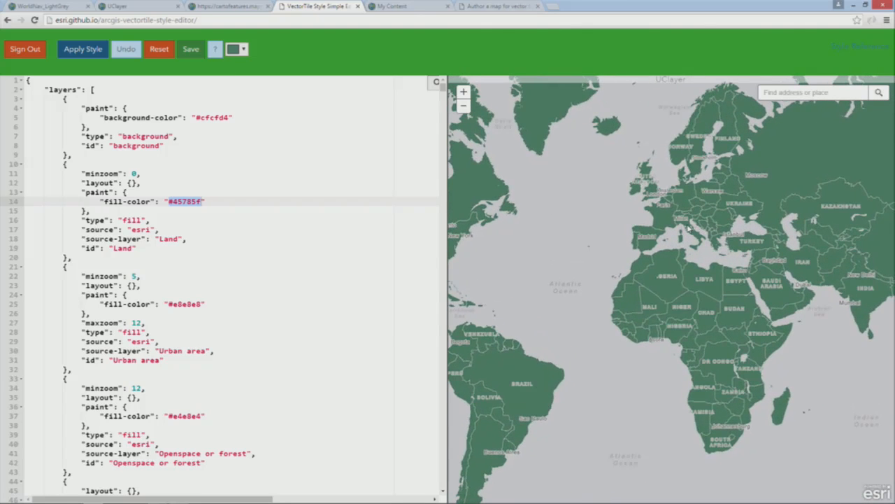
scroll(689, 228, "up", 4)
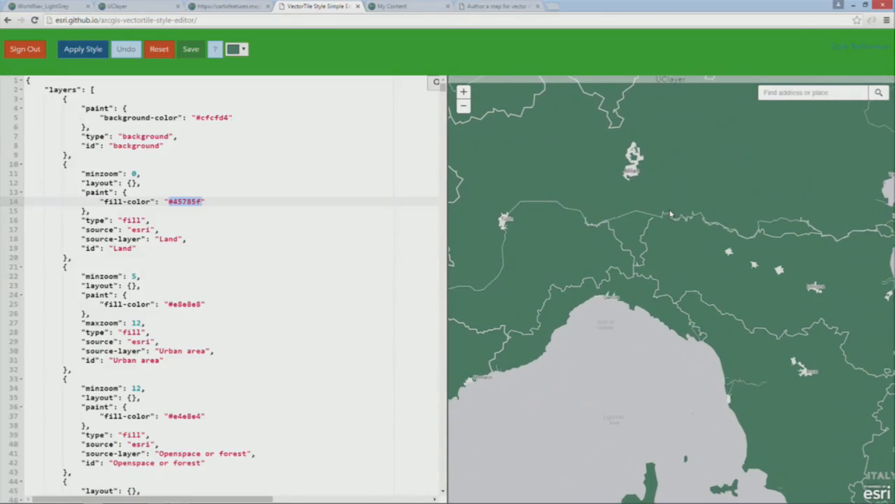
scroll(679, 244, "up", 2)
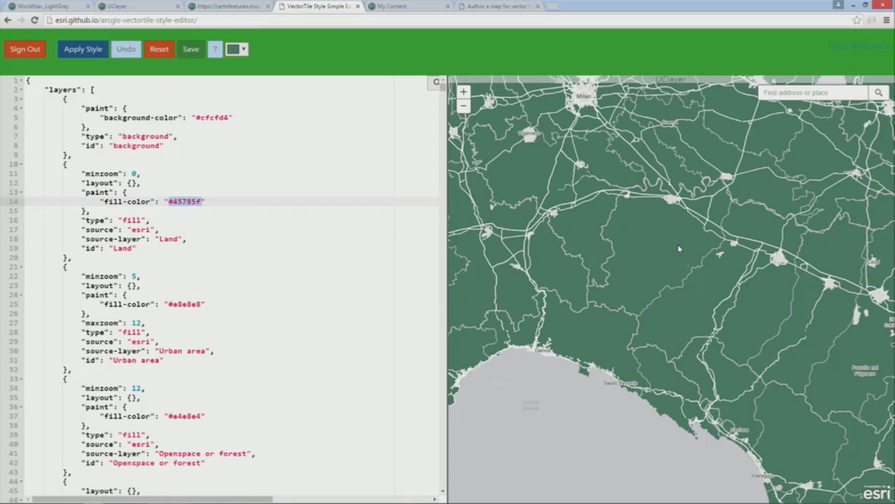
scroll(678, 244, "up", 3)
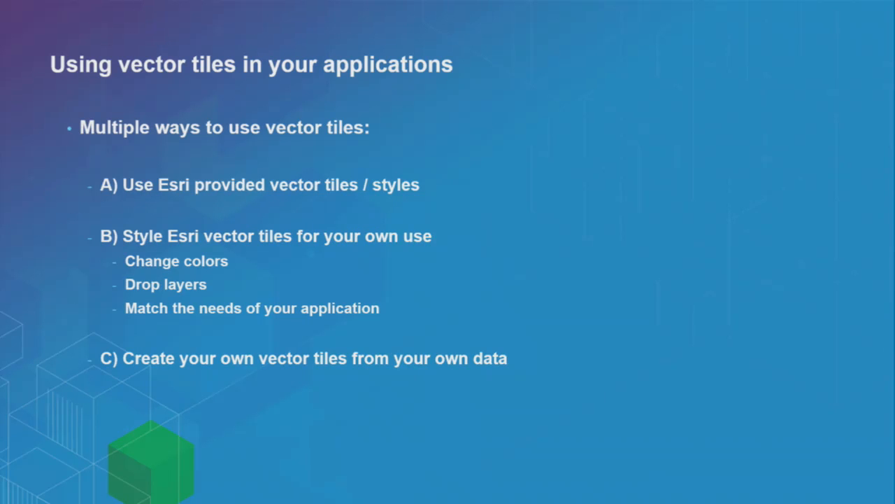
key("Right")
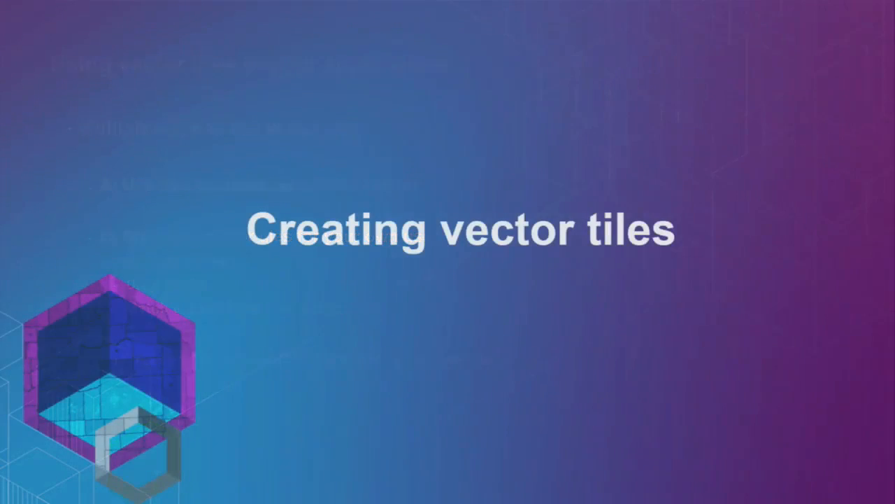
key("Right")
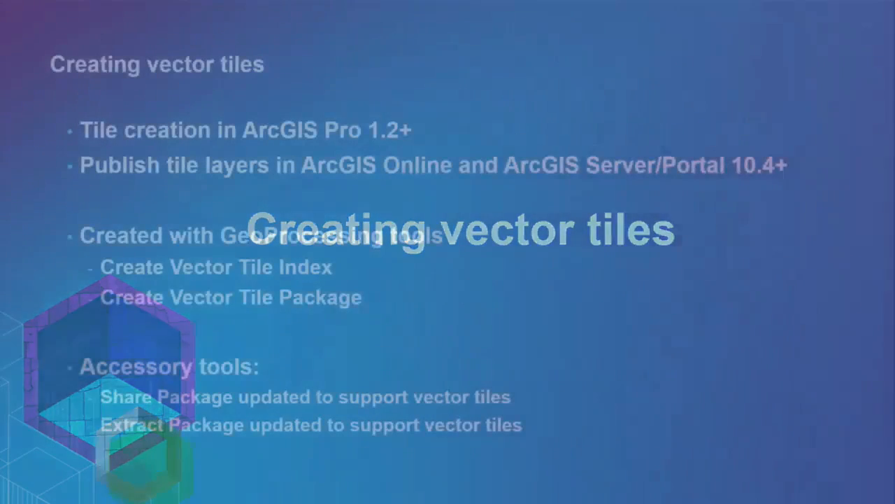
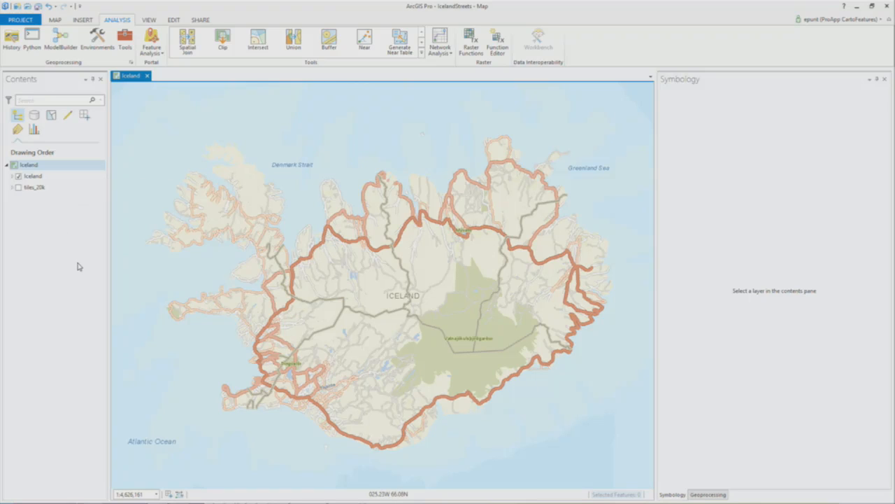
Step: In the ArcGIS Pro IcelandStreets project, expand the Iceland group layer and view the Iceland map's general properties without changing them
left_click(13, 177)
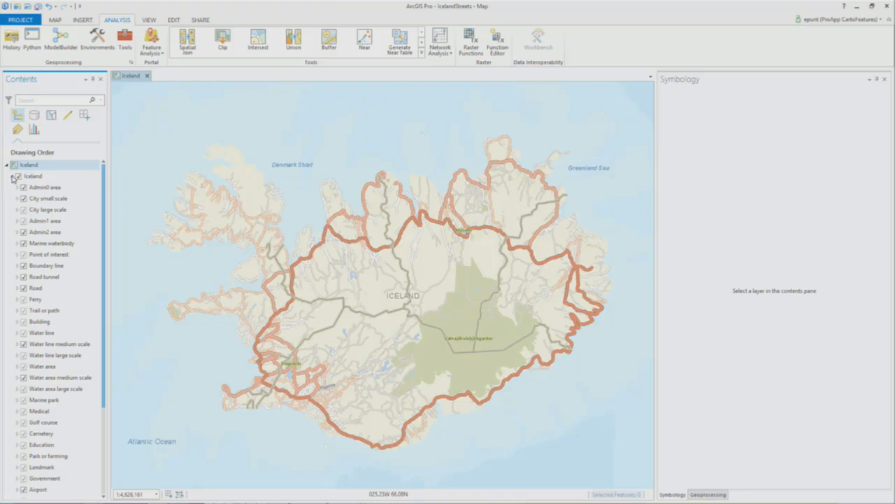
mouse_move(106, 198)
left_mouse_down()
mouse_move(97, 299)
mouse_move(106, 191)
left_mouse_up()
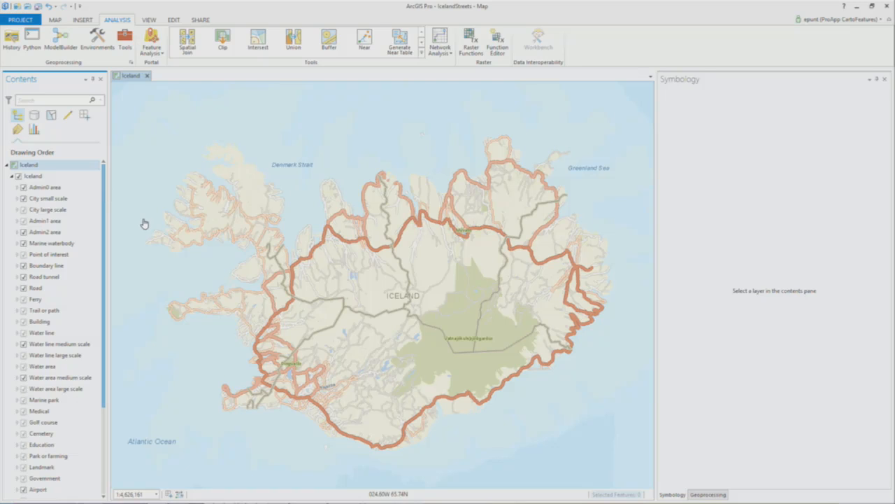
right_click(49, 167)
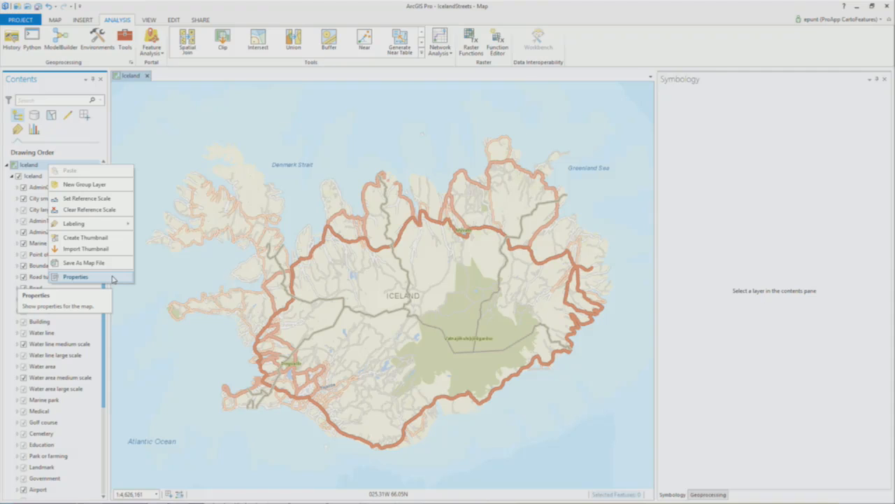
left_click(113, 278)
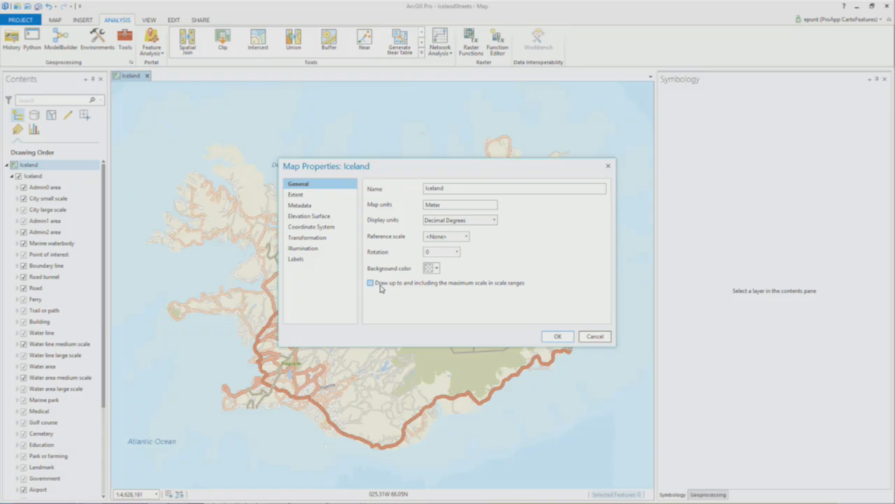
left_click(594, 339)
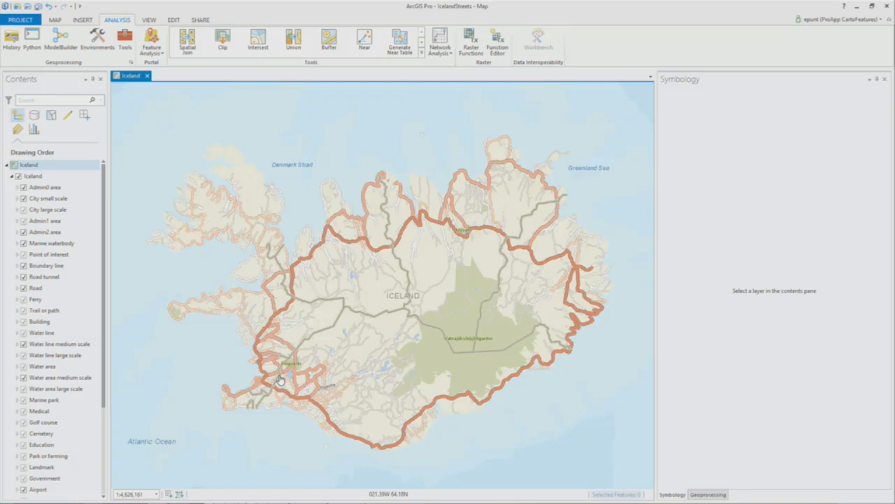
Step: Examine how roads, water features and labels draw at different scales around Reykjavik and southwest Iceland
scroll(278, 389, "up", 2)
scroll(276, 375, "up", 2)
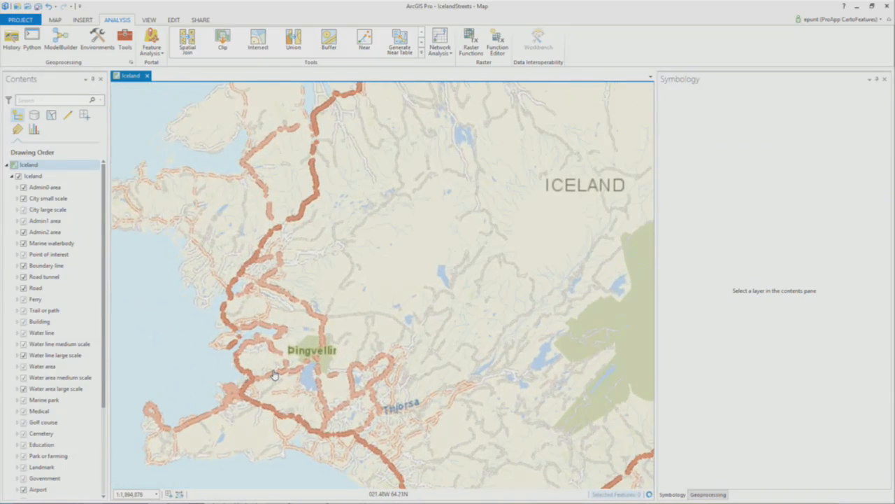
scroll(250, 396, "up", 1)
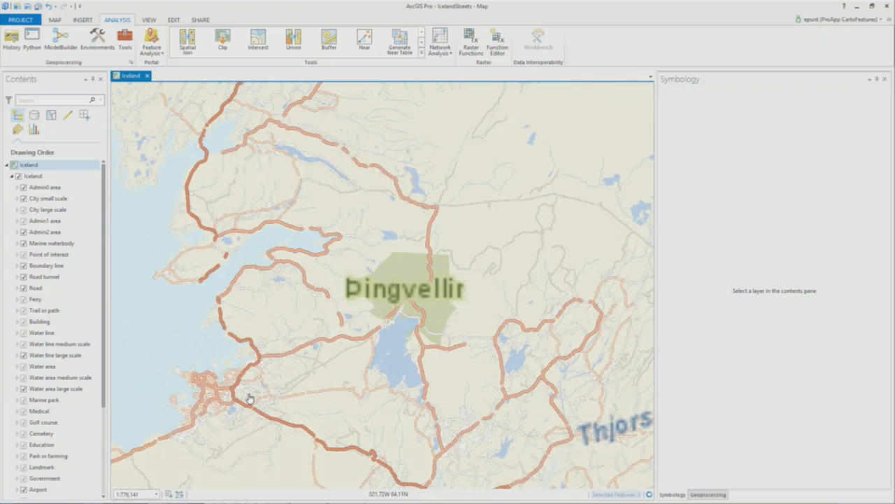
scroll(235, 408, "up", 3)
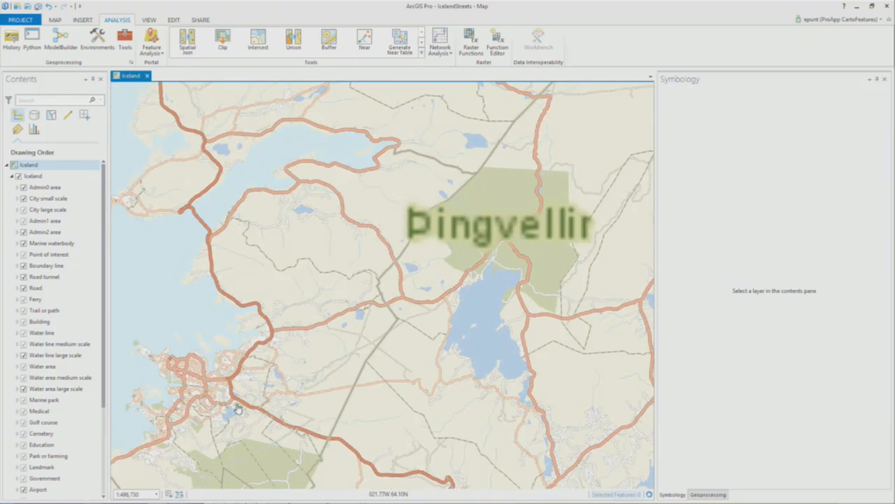
scroll(223, 408, "down", 1)
scroll(223, 408, "down", 3)
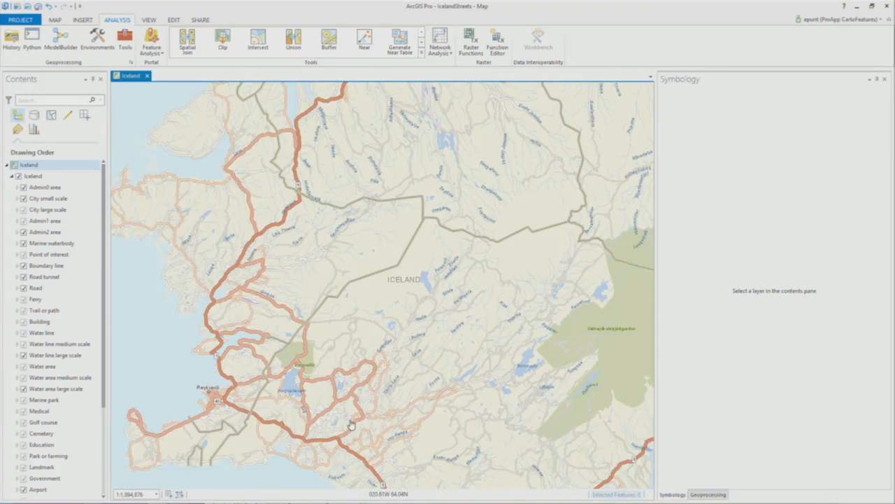
left_click_drag(273, 422, 299, 392)
left_click_drag(333, 356, 328, 316)
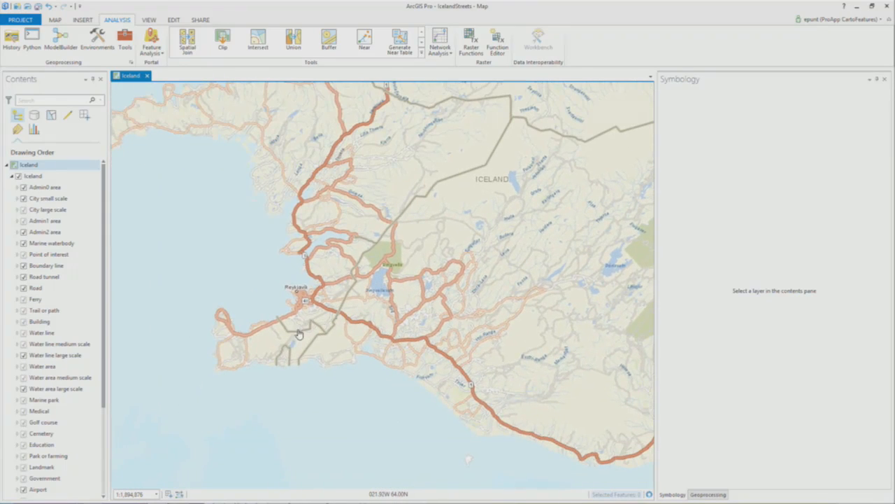
scroll(315, 319, "down", 1)
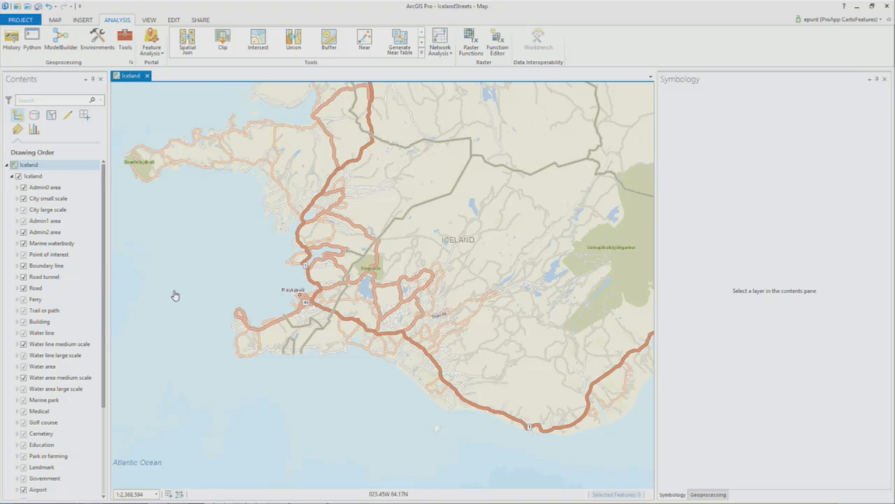
Step: Open the Road layer's symbology and list its classes with full labels in a widened Label column
left_click(19, 288)
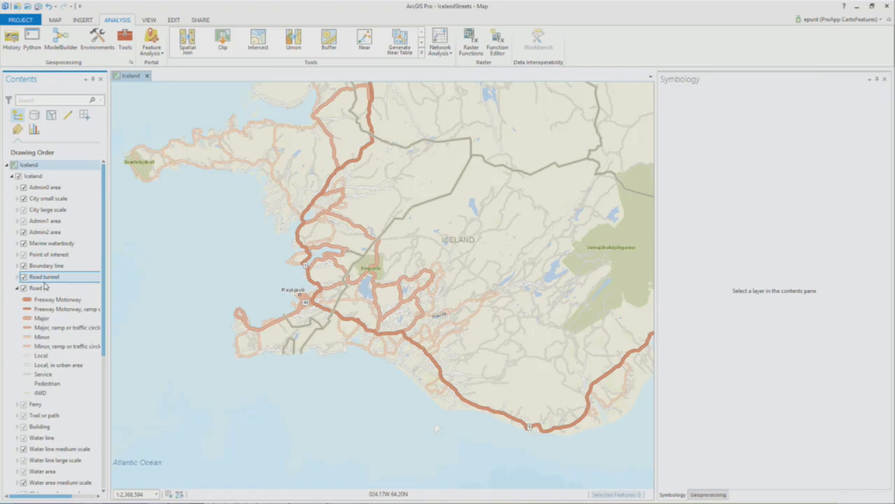
left_click(35, 288)
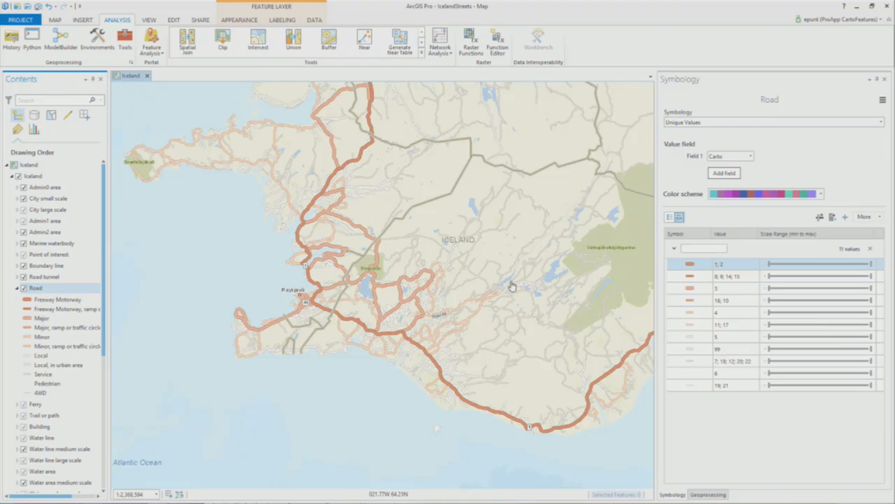
left_click(670, 217)
left_click_drag(656, 237, 541, 242)
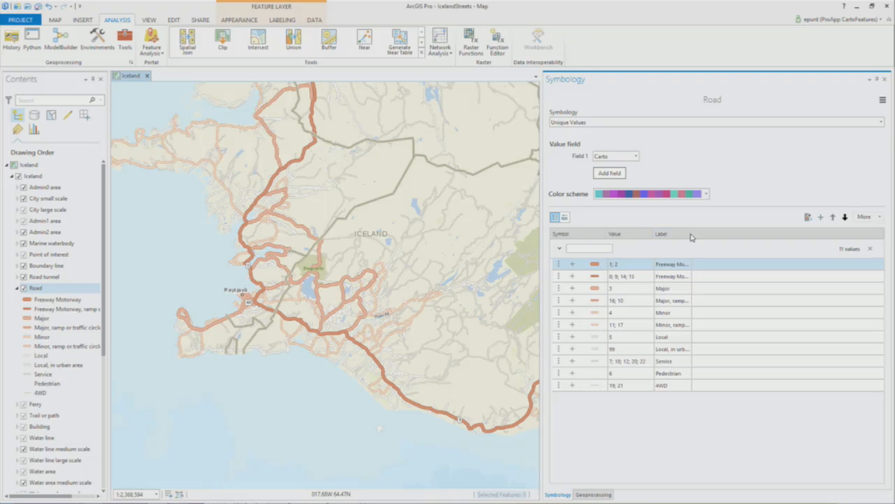
left_click_drag(691, 235, 825, 217)
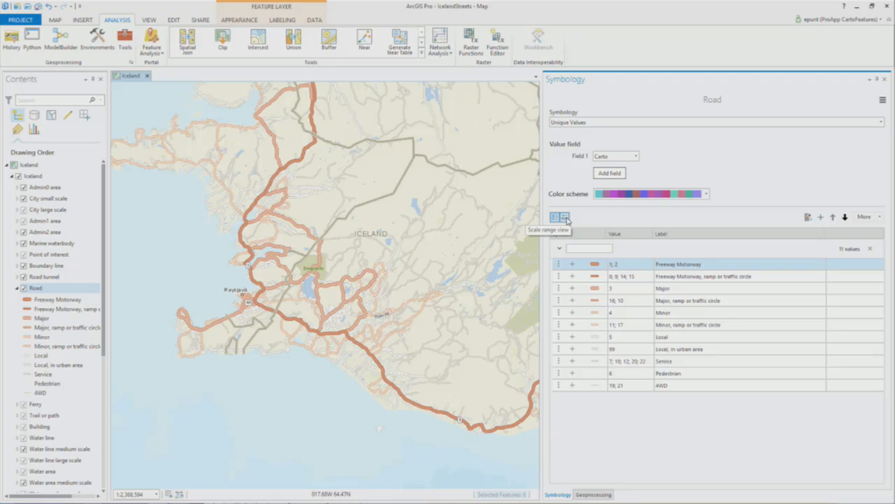
Step: Switch the Road symbology classes to the scale range view and narrow the Symbology pane
left_click(565, 218)
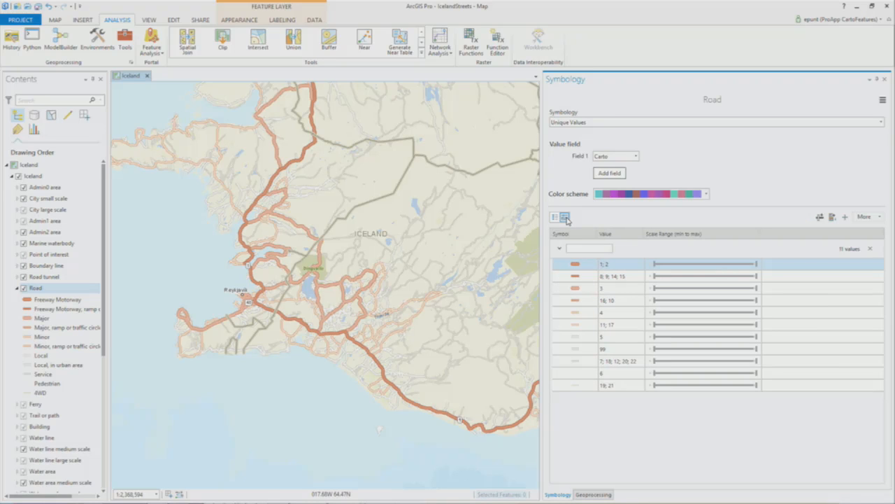
left_click(625, 278, "ctrl")
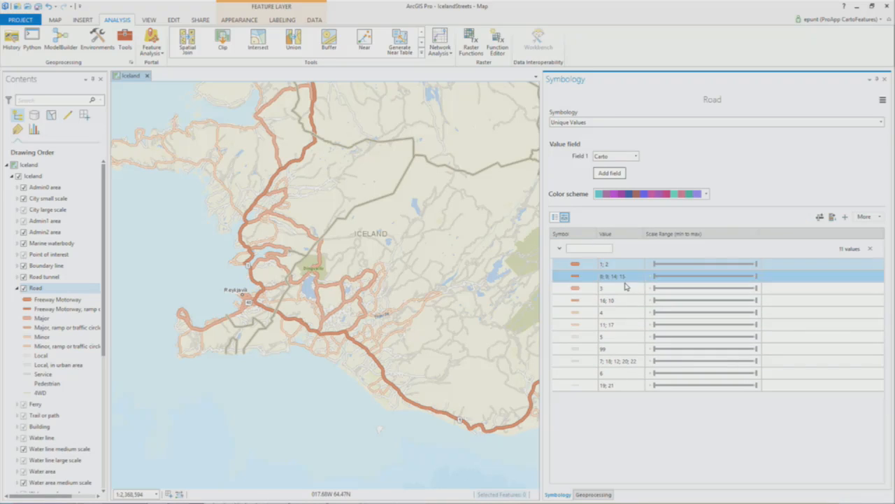
left_click(704, 279, "ctrl")
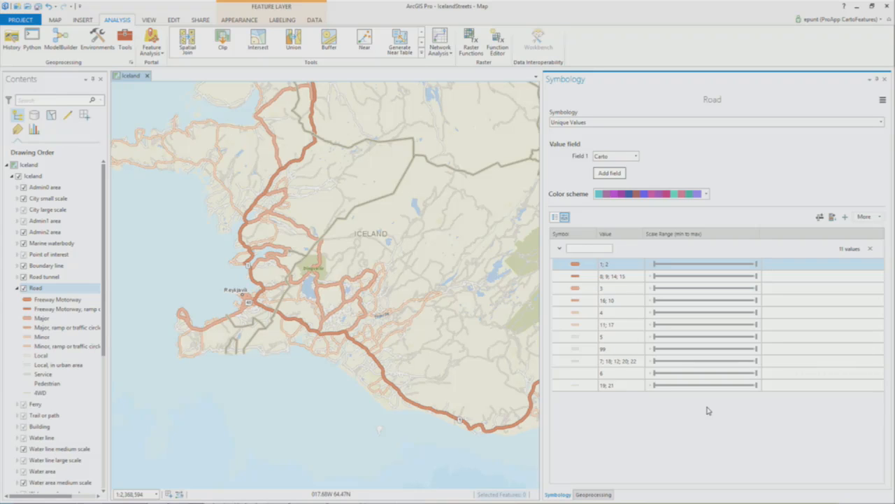
left_click_drag(540, 170, 603, 171)
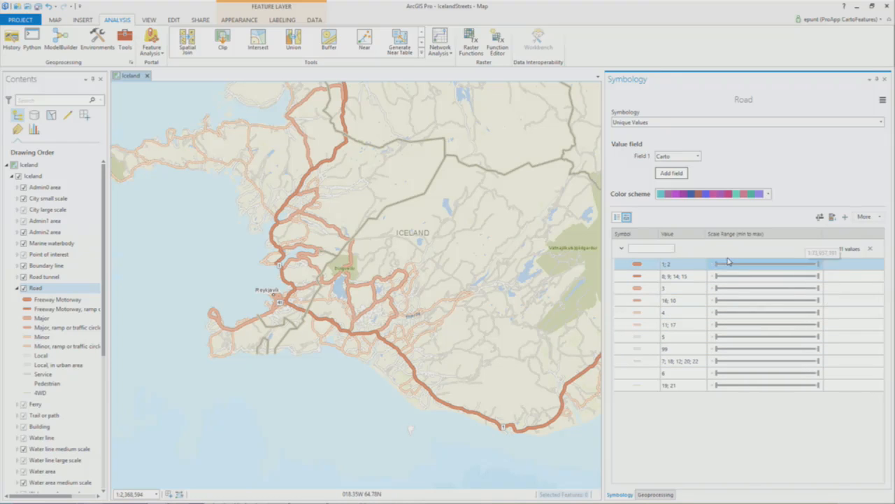
Step: Move the minimum scale of Road class 1; 2 about a quarter along its range, and classes 8; 9; 14; 15 and 3 about halfway
left_click_drag(721, 268, 743, 265)
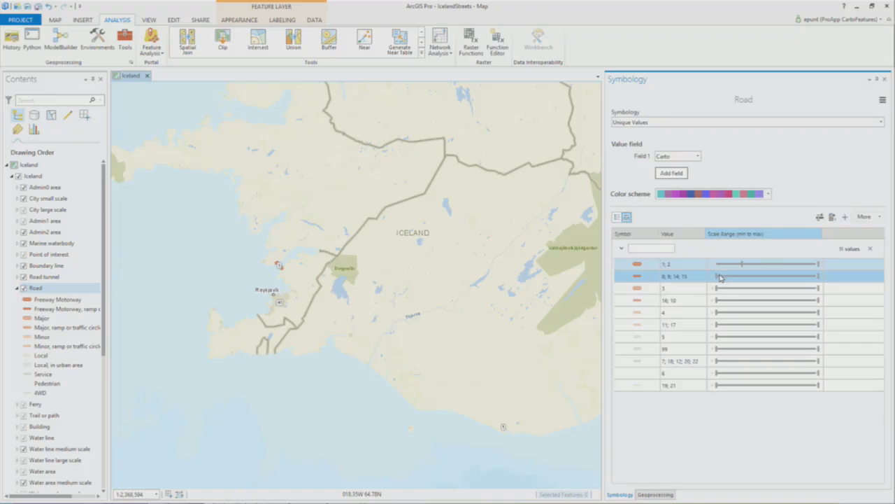
left_click_drag(717, 278, 767, 279)
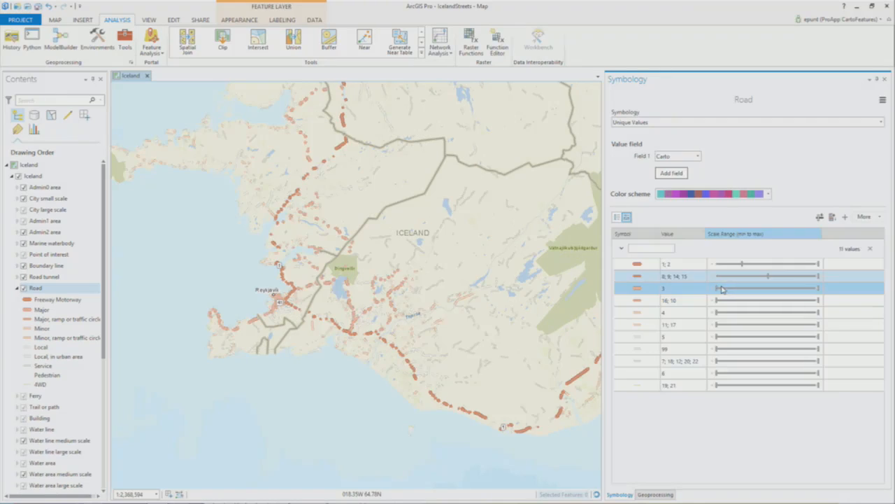
left_click_drag(719, 291, 764, 290)
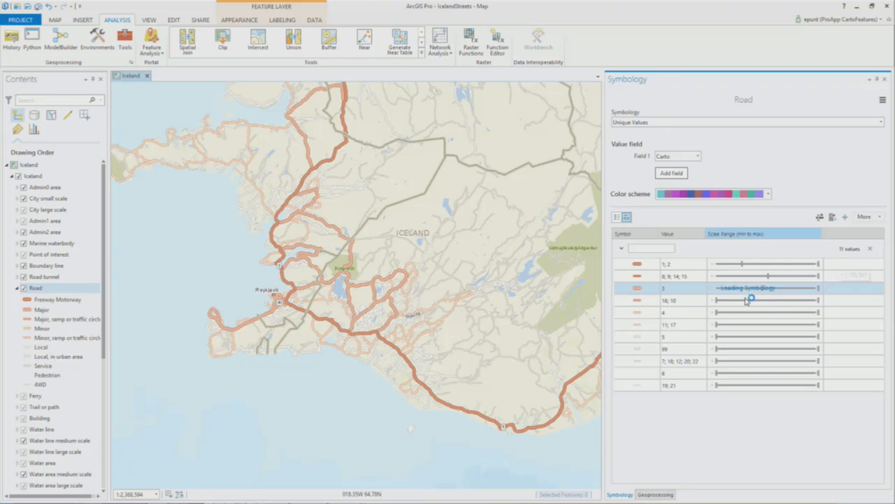
Step: Set the minimum scale of Road classes 16; 10 and 4 to 1:577,791
left_click(717, 301)
left_click(806, 290)
left_click(822, 294)
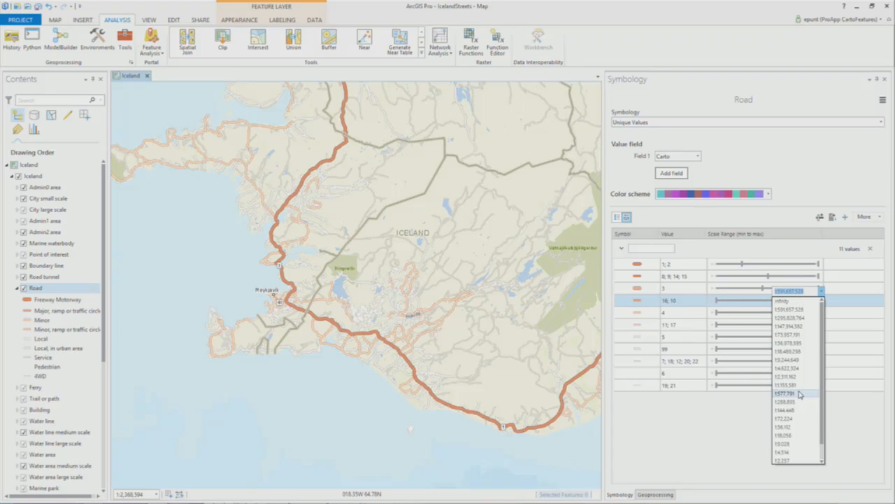
left_click(806, 395)
left_click(713, 313)
left_click(717, 314)
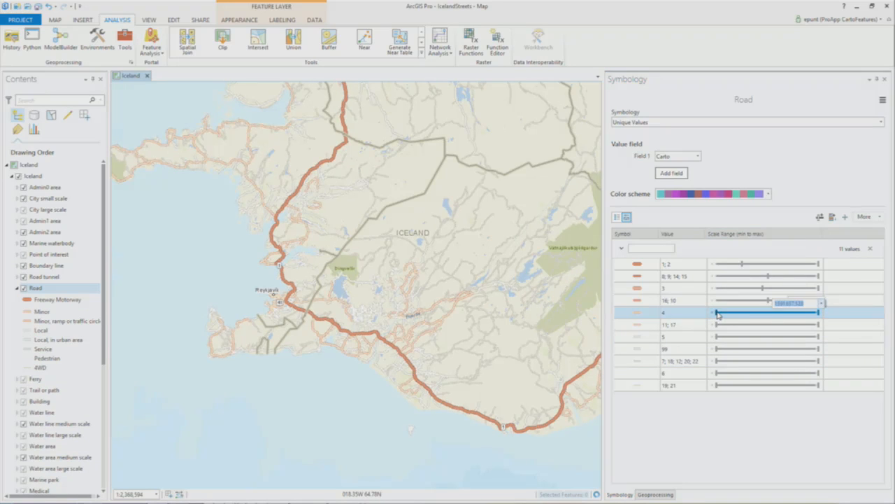
left_click(822, 304)
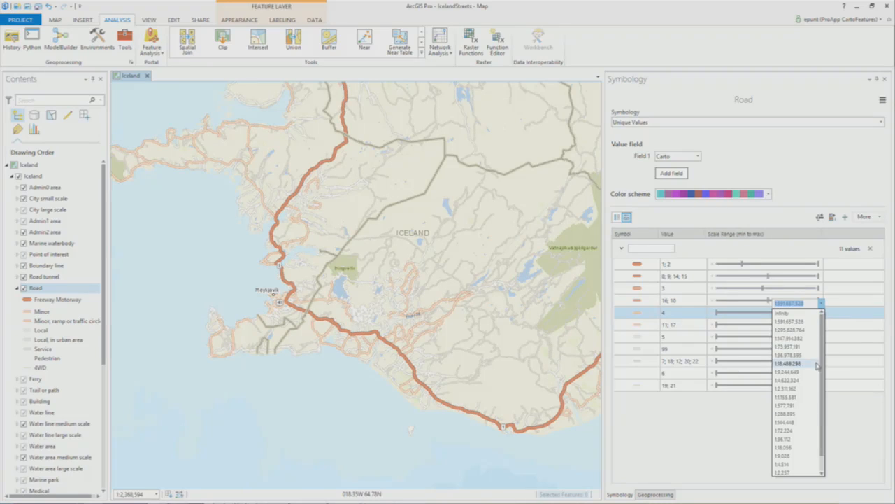
left_click(805, 406)
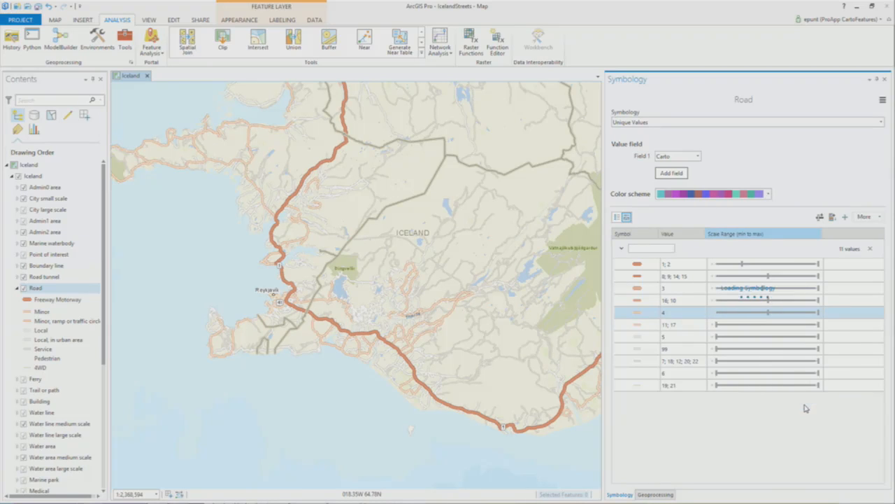
Step: Set the minimum scale of Road class 11; 17 to 1:577,791 and of class 5 to 1:144,448
left_click(717, 325)
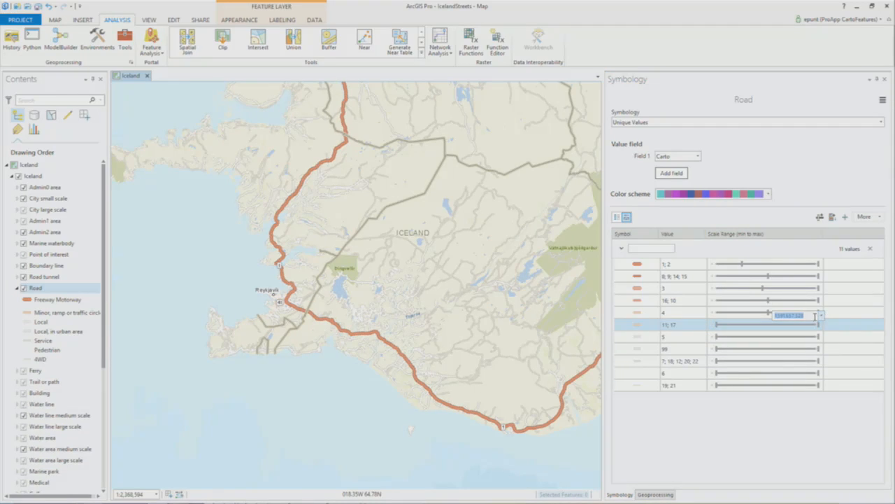
left_click(822, 317)
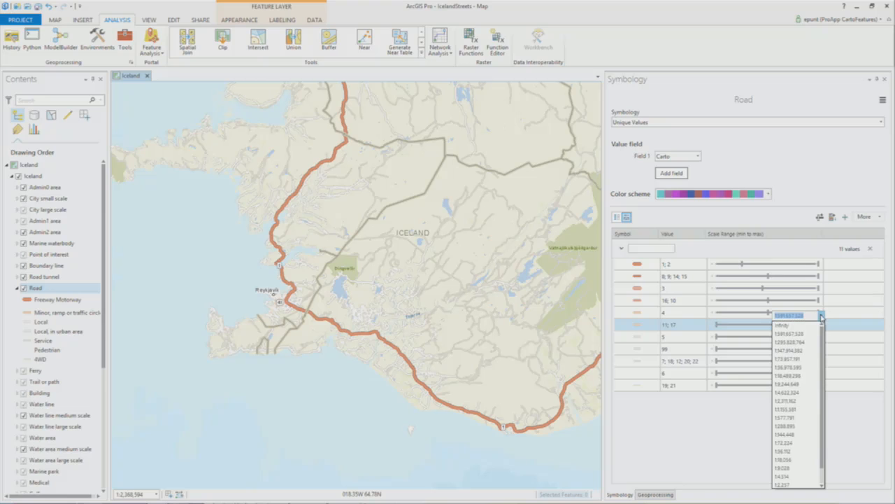
left_click(806, 419)
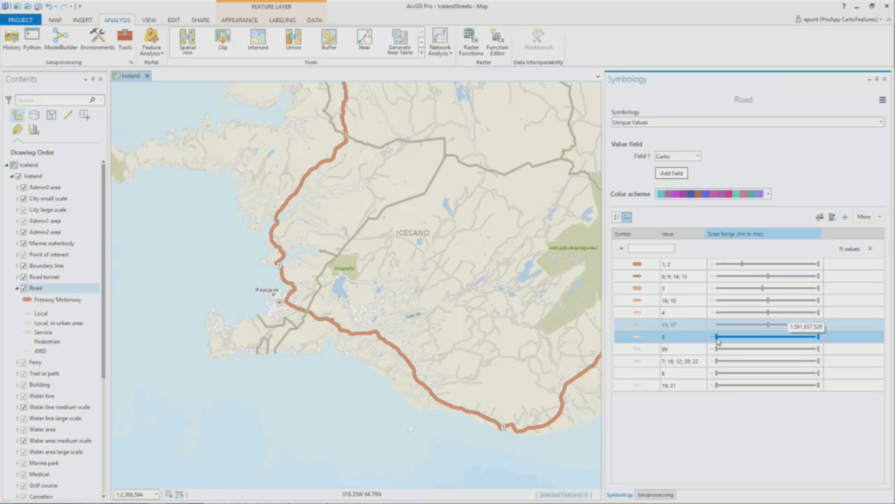
left_click(803, 328)
left_click(823, 328)
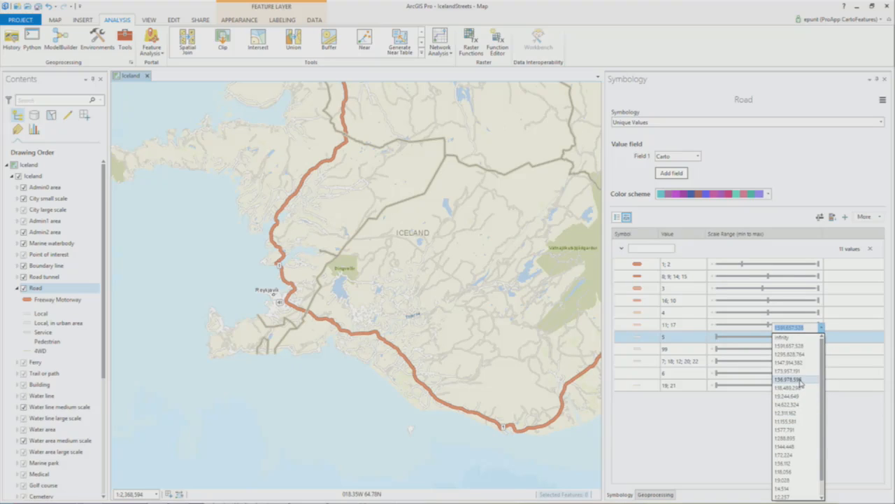
left_click(802, 447)
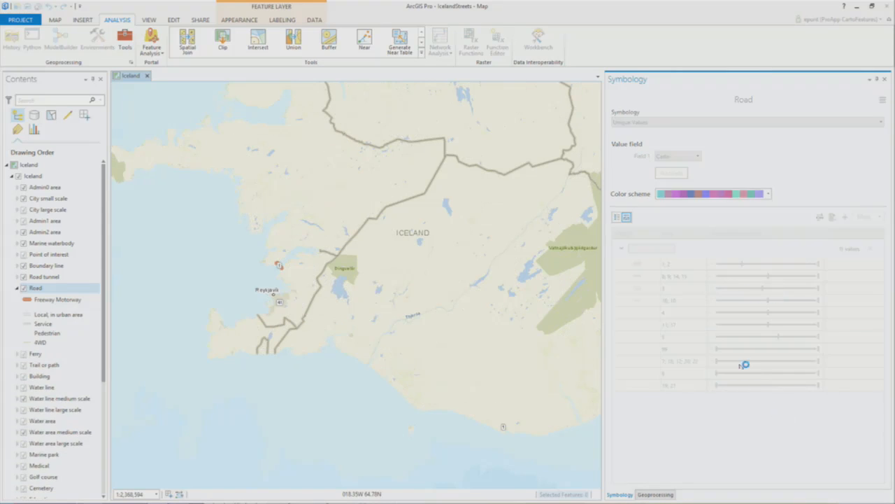
Step: Set the minimum scale of Road class 99 to 1:144,448
left_click(718, 352)
left_click_drag(718, 351, 720, 352)
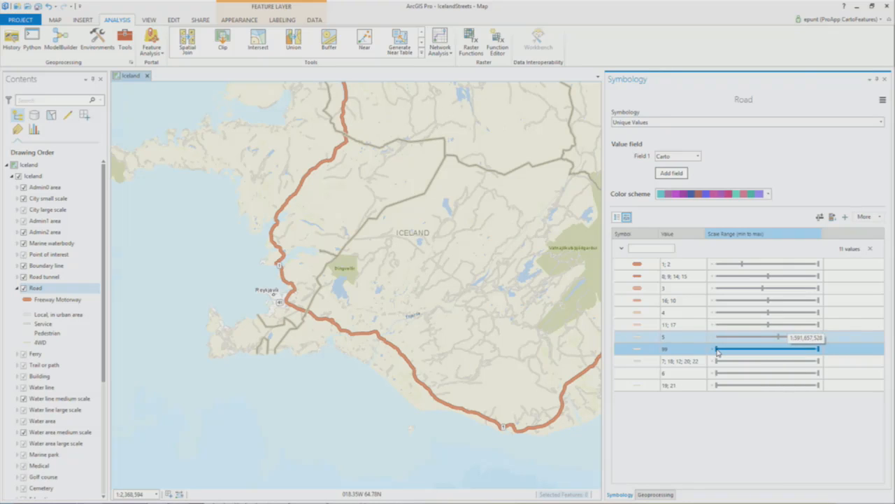
left_click(810, 340)
left_click(822, 340)
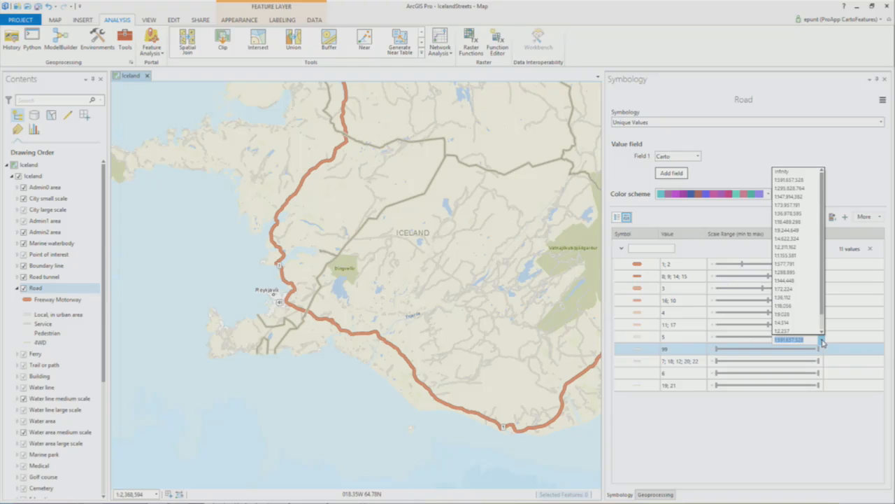
left_click(800, 282)
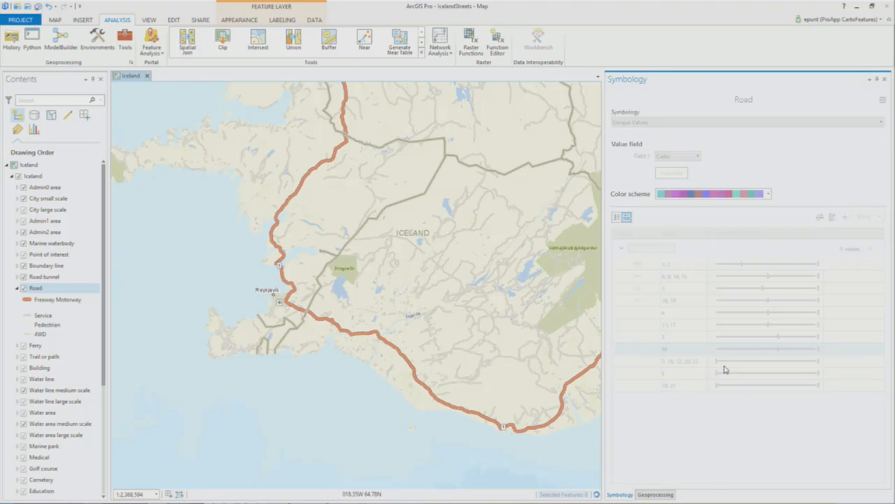
Step: Move the minimum scale of Road class 7; 18; 12; 20; 22 close to its maximum, class 6 about three quarters along, and class 19; 21 to 1:2,257
left_click_drag(717, 363, 812, 365)
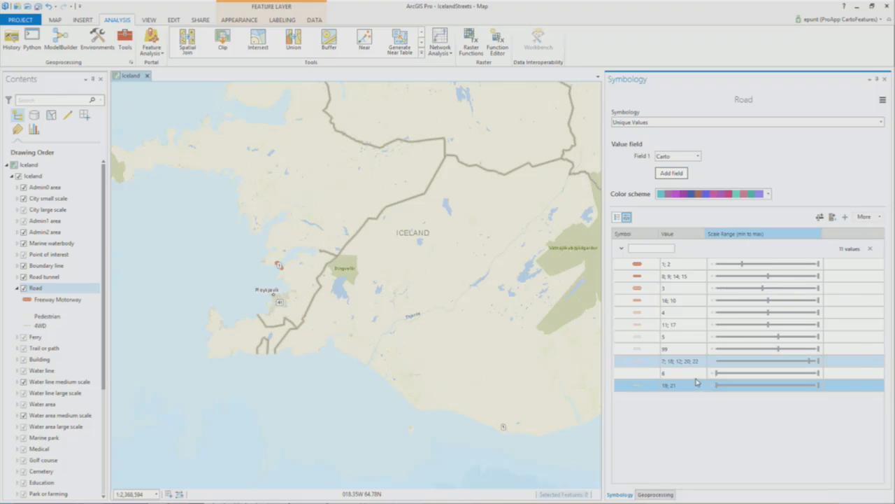
left_click(720, 375)
left_click_drag(720, 375, 796, 375)
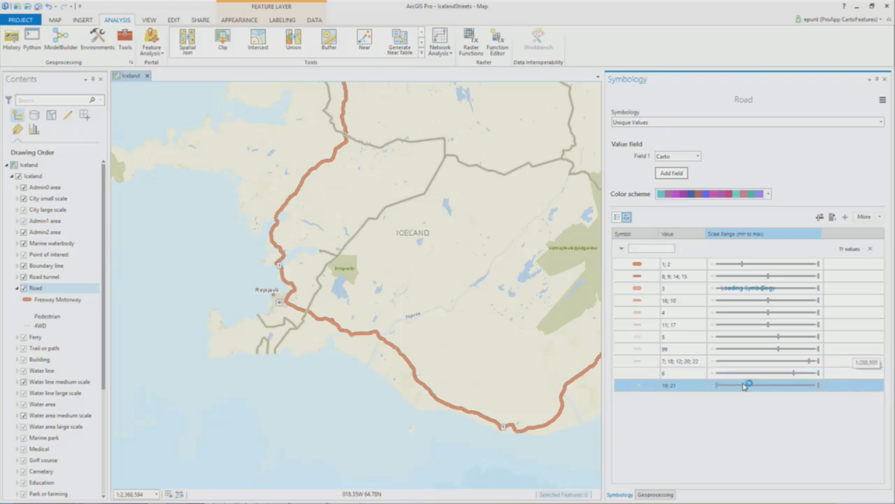
left_click_drag(717, 385, 810, 387)
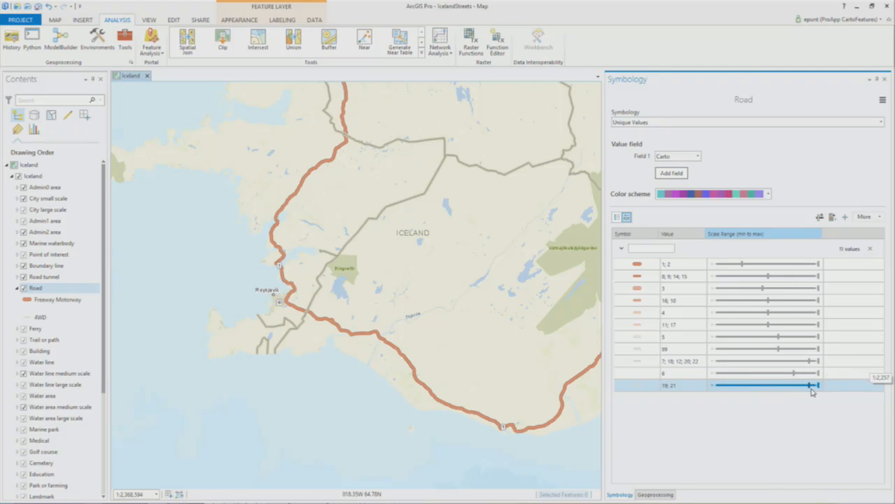
Step: View the scale choices offered for the maximum scale of Road class 3 and dismiss the list without choosing one
left_click(757, 288)
left_click(748, 301)
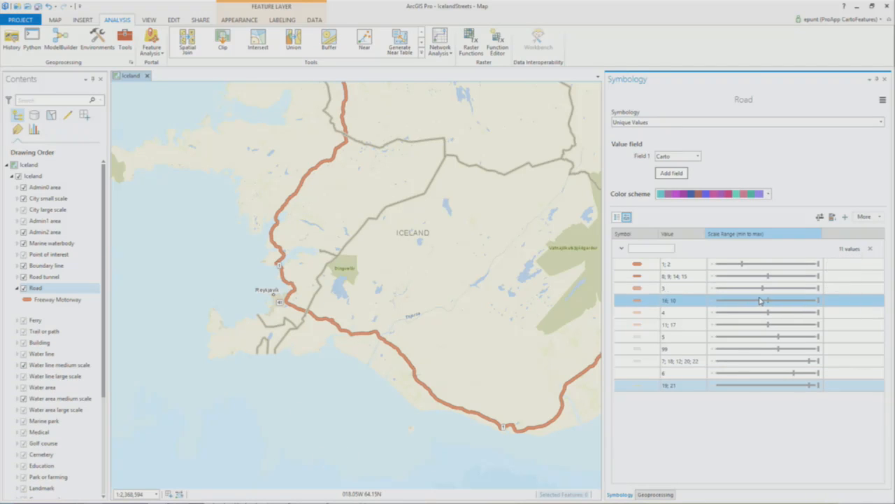
left_click(830, 292)
left_click(874, 291)
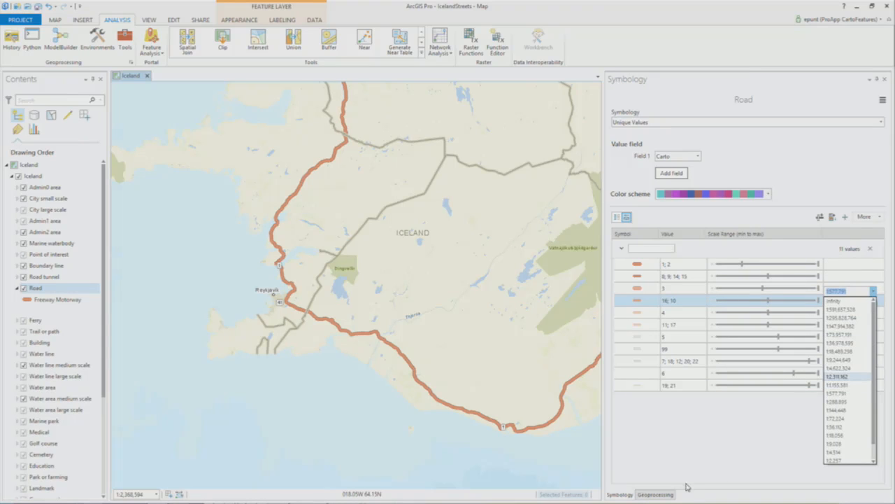
left_click(696, 427)
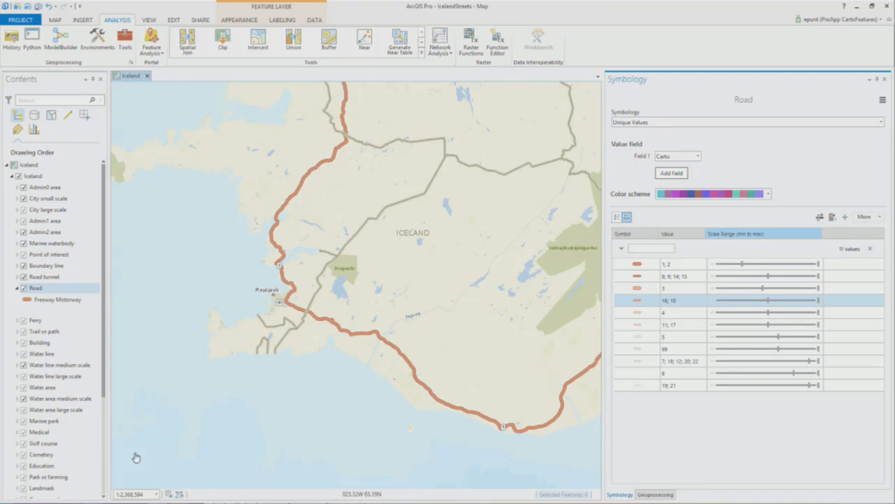
Step: Review the map's standard scales and the scale sets available for loading, including ArcGIS Online / Bing Maps / Google, and cancel the scale properties
left_click(157, 495)
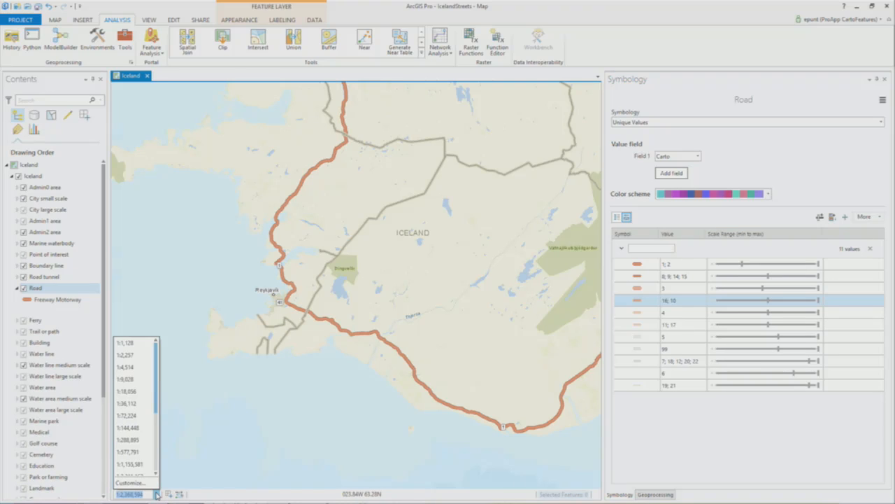
mouse_move(158, 396)
left_mouse_down()
mouse_move(156, 417)
mouse_move(166, 380)
left_mouse_up()
left_click(152, 484)
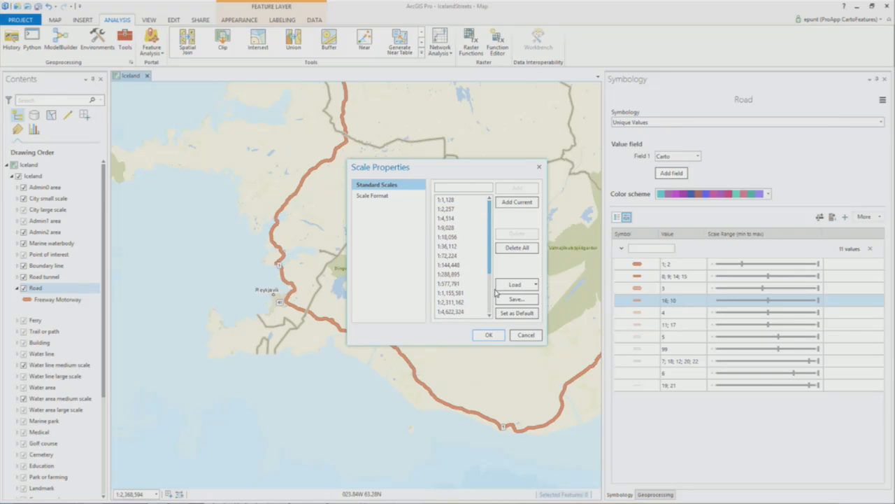
left_click(517, 285)
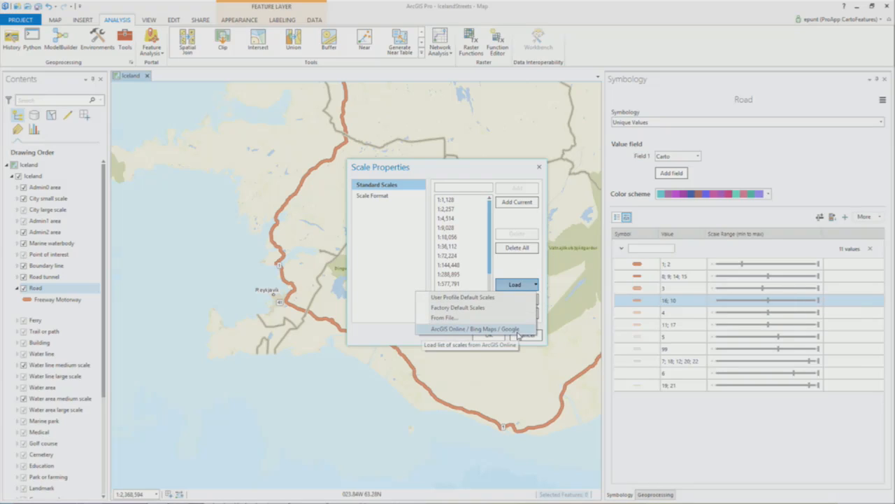
left_click(396, 337)
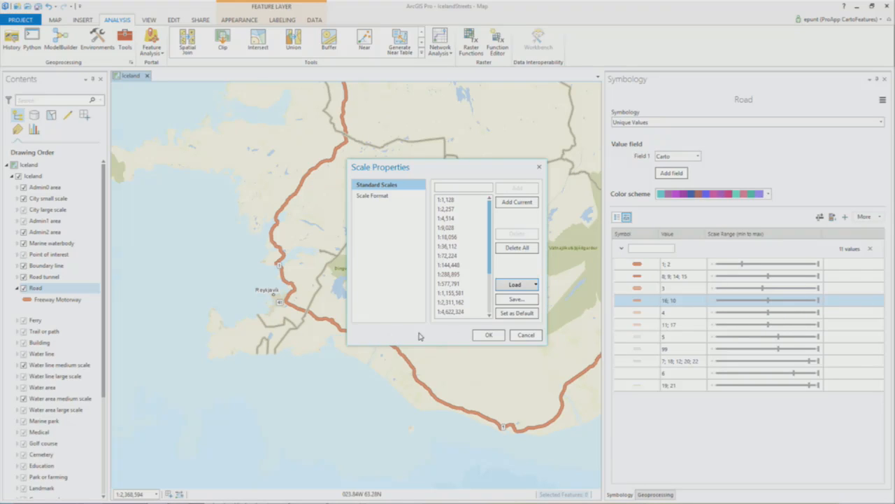
left_click(526, 336)
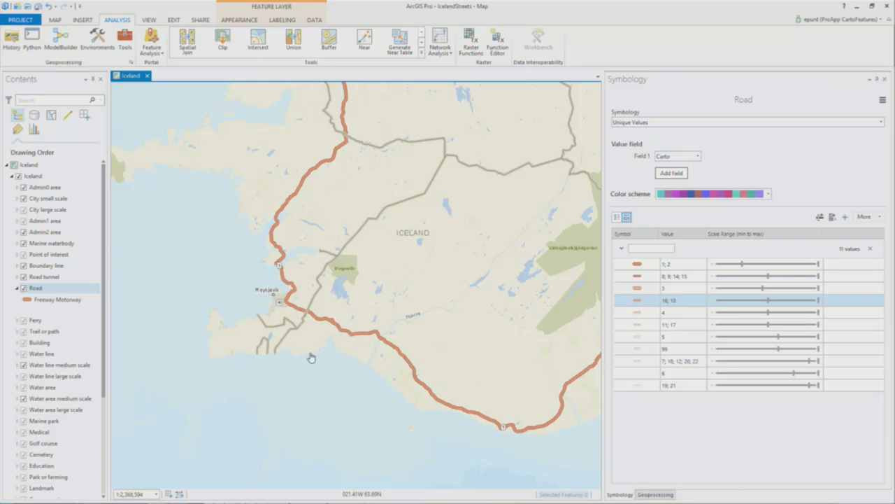
Step: Pause labeling on the map with the Reykjavík area in view
scroll(275, 308, "up", 2)
scroll(275, 308, "up", 4)
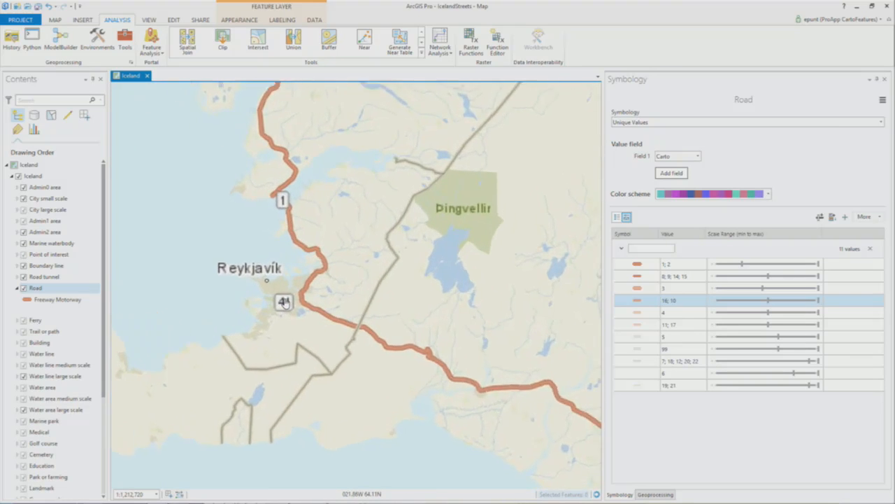
scroll(295, 301, "up", 2)
left_click_drag(295, 301, 403, 347)
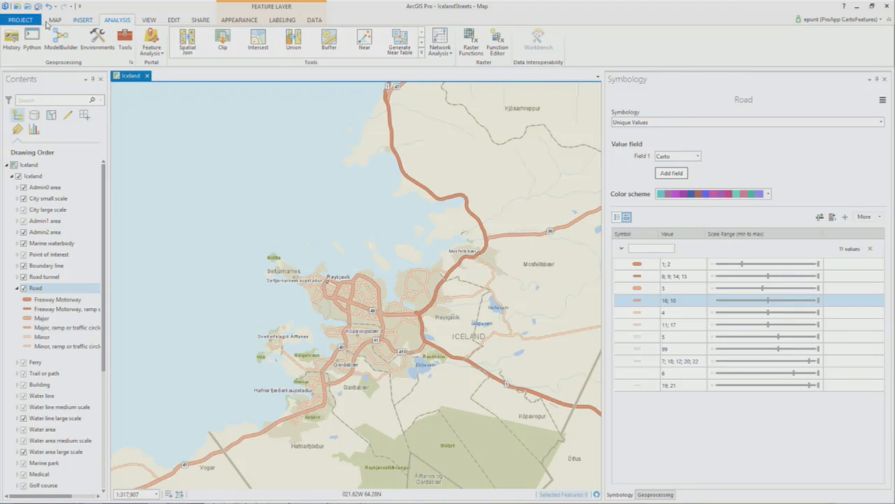
left_click(56, 20)
left_click(405, 33)
Step: Examine at which map scales the local roads around Reykjavík appear and disappear
scroll(388, 350, "up", 3)
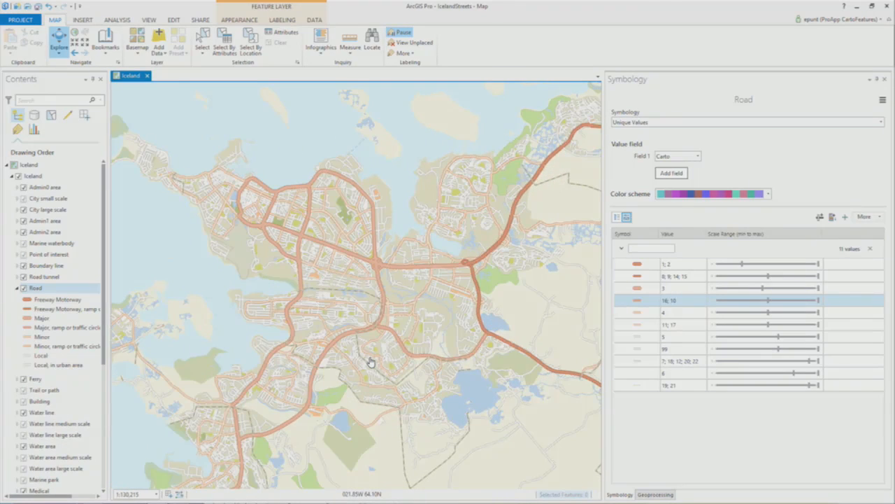
scroll(371, 361, "down", 2)
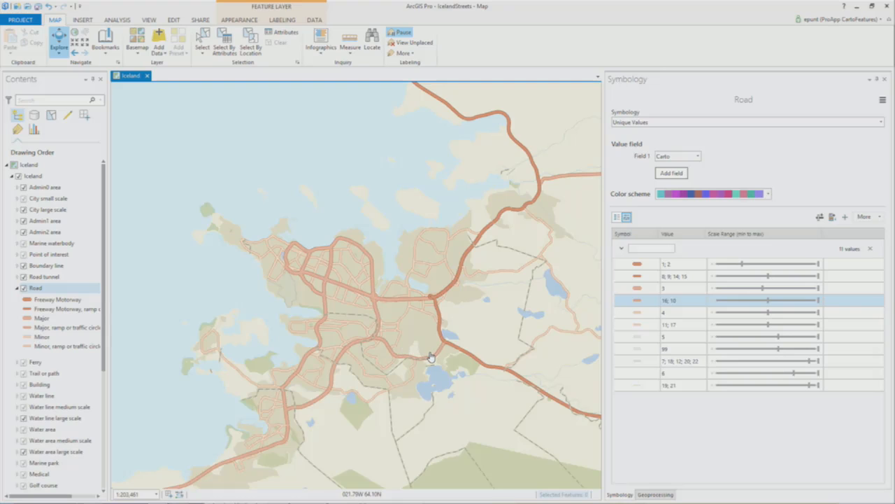
scroll(430, 357, "down", 2)
scroll(419, 356, "down", 2)
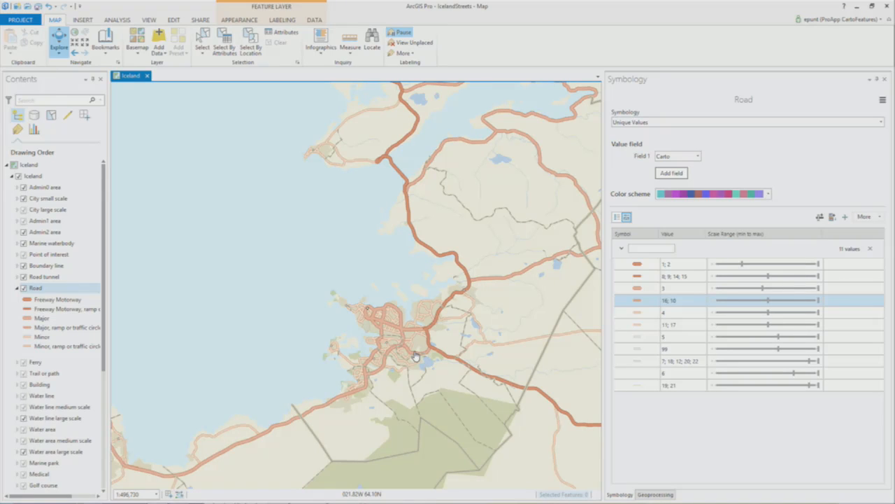
scroll(415, 356, "up", 3)
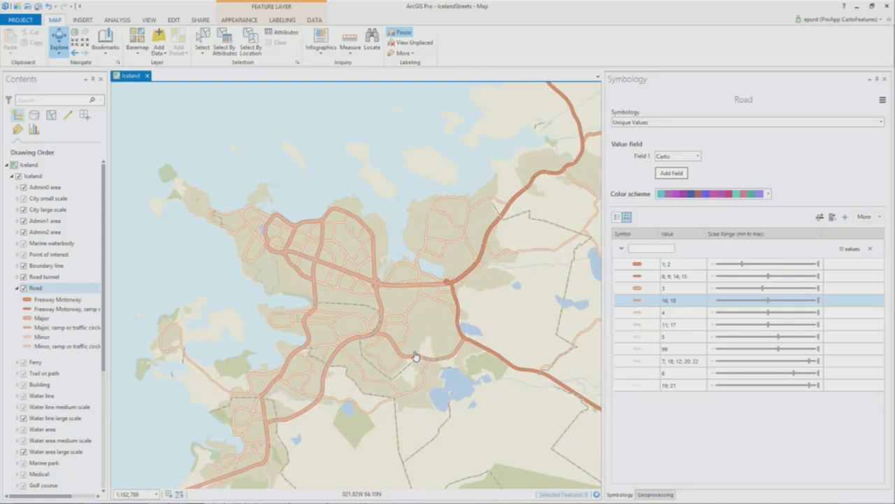
scroll(416, 356, "up", 2)
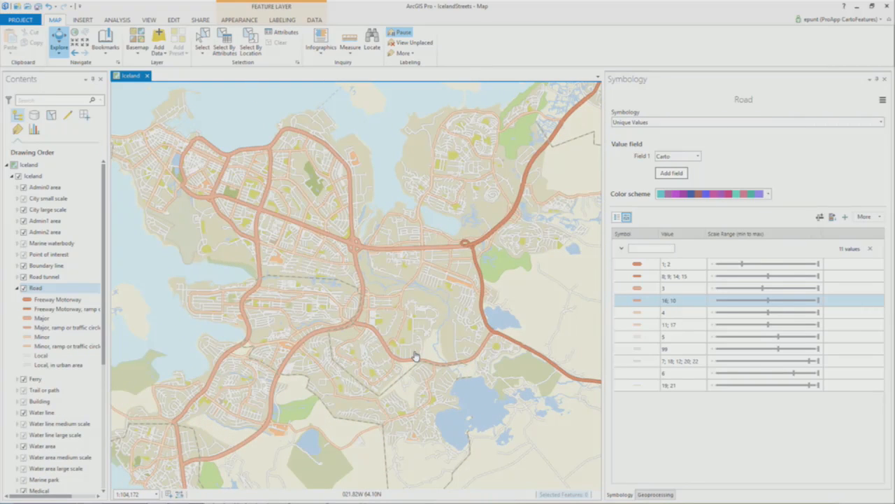
scroll(416, 356, "down", 2)
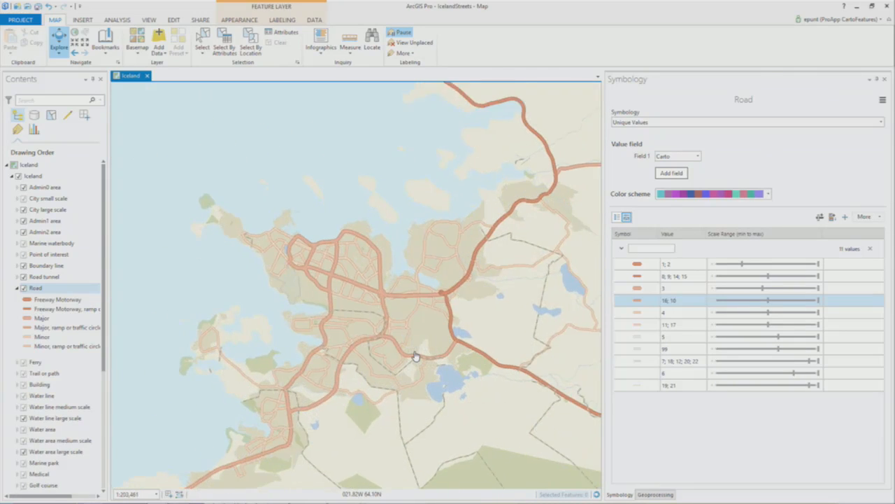
scroll(416, 356, "up", 1)
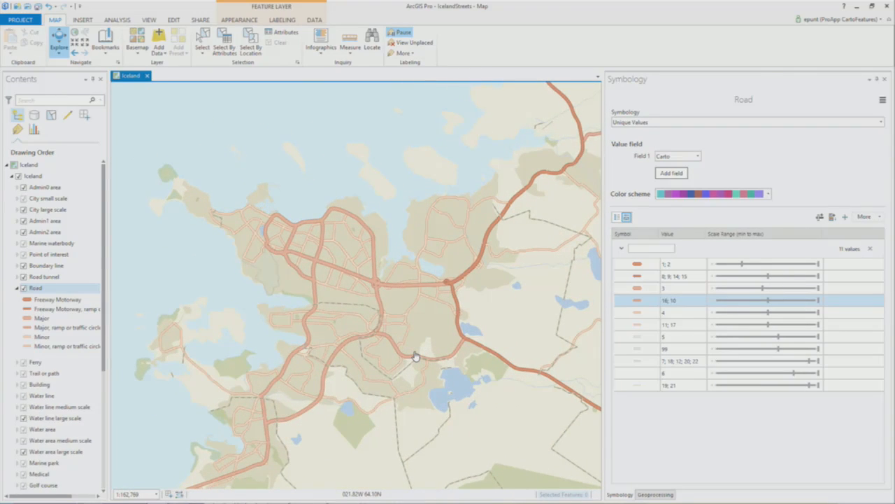
scroll(416, 356, "up", 1)
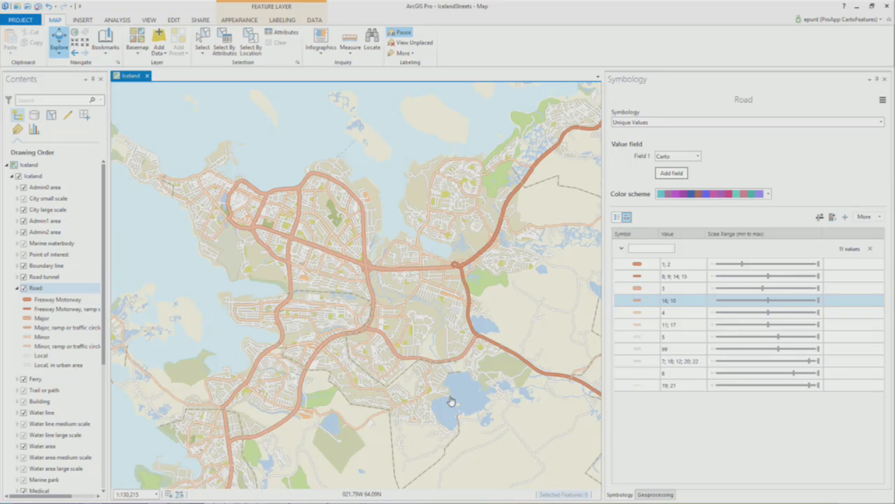
Step: Add two alternate symbols to Road class 99 and adjust the scale break between them
left_click(679, 350, "ctrl")
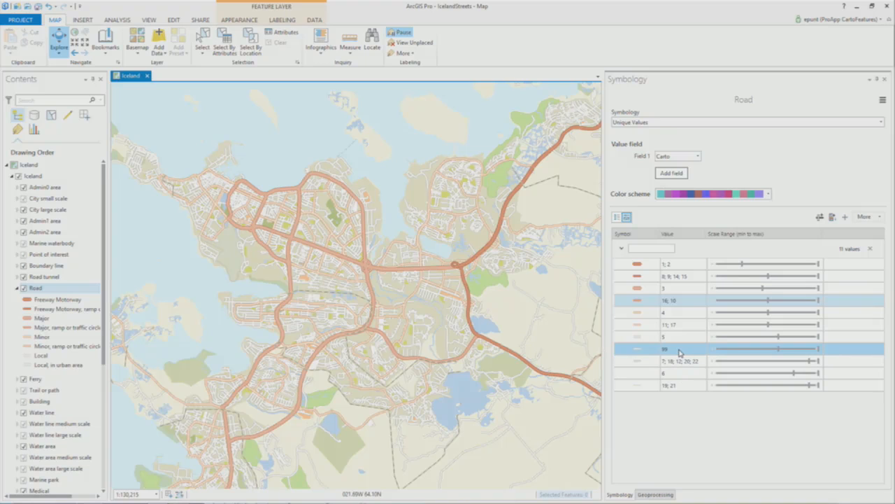
left_click(648, 350)
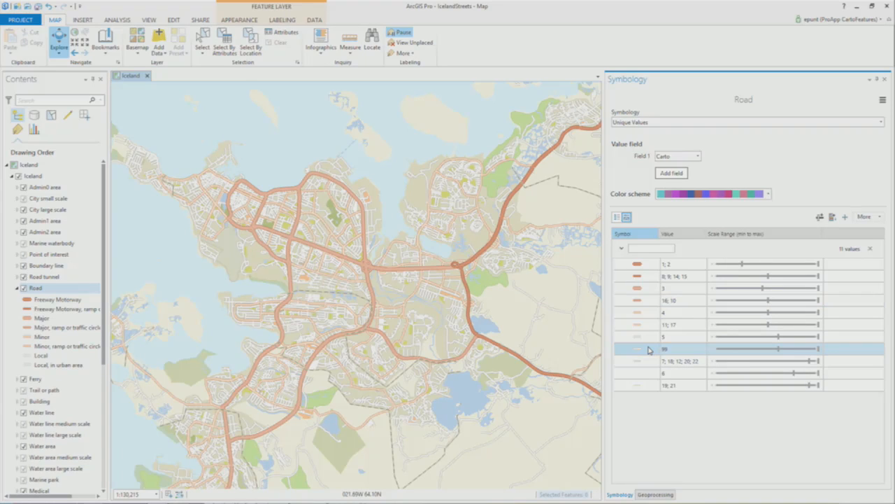
left_click(708, 387, "ctrl")
left_click(815, 325)
left_click(793, 255)
left_click_drag(686, 350, 682, 329)
left_click_drag(787, 350, 784, 352)
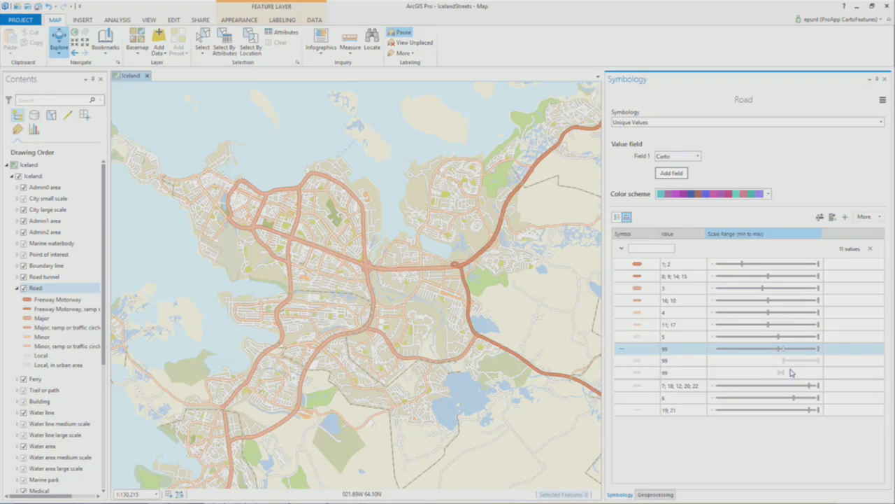
Step: Remove the lower symbol layer from the second alternate symbol of Road class 99, set its line width to 1 pt, and apply it
left_click(639, 378)
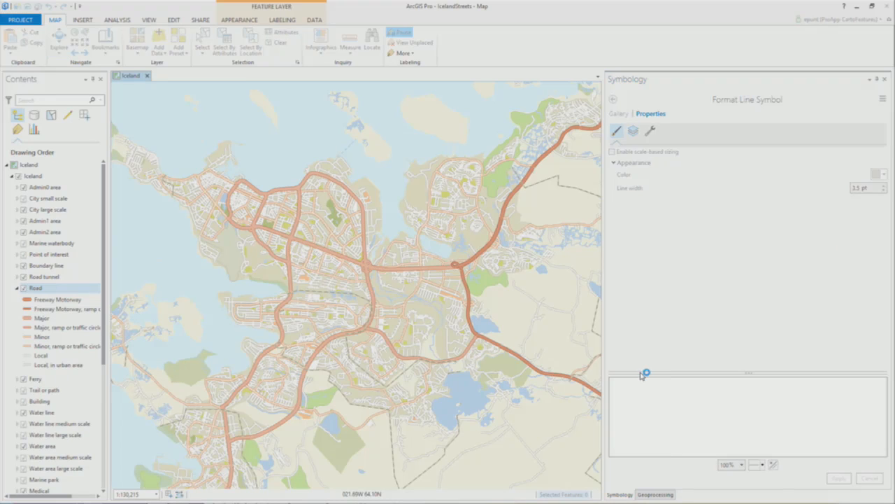
left_click(651, 132)
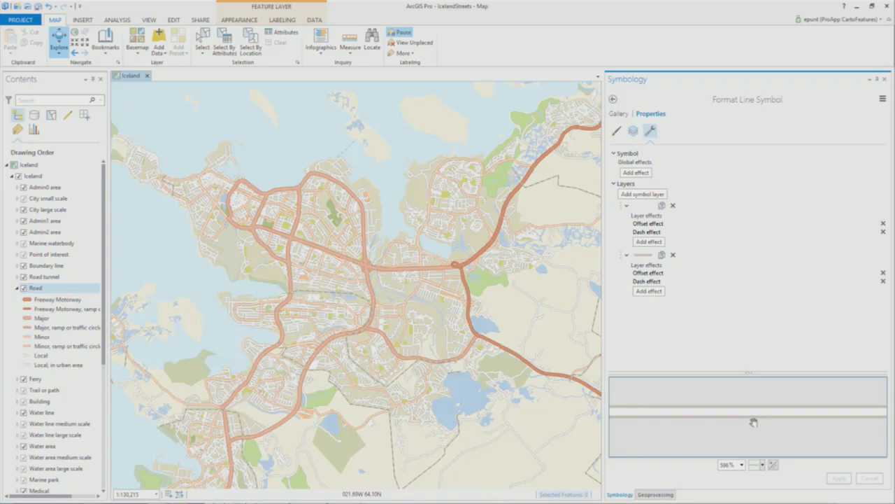
left_click(673, 255)
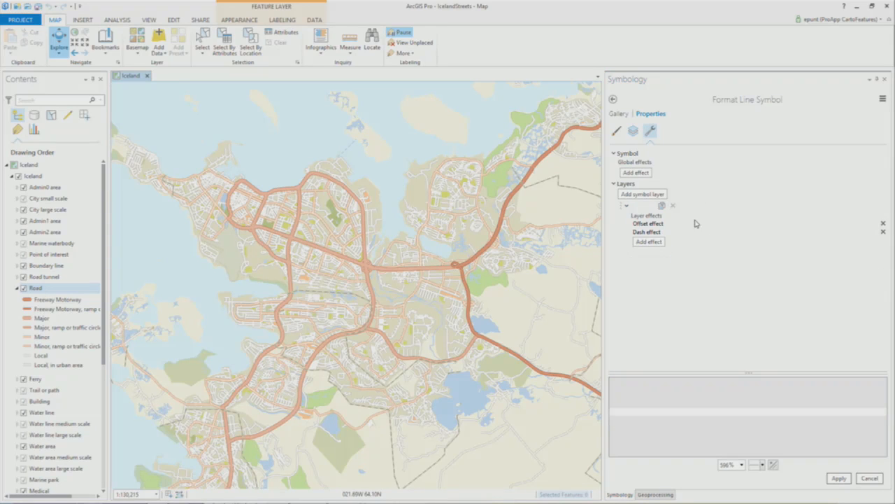
left_click(616, 131)
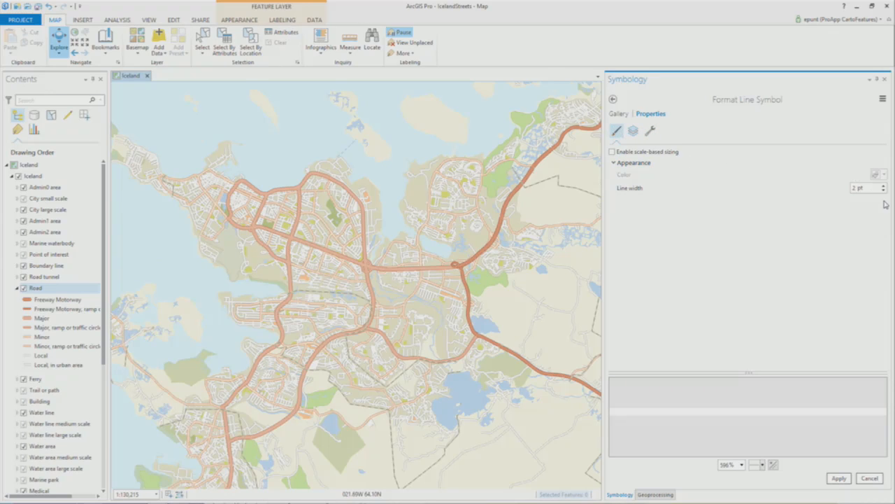
left_click(839, 478)
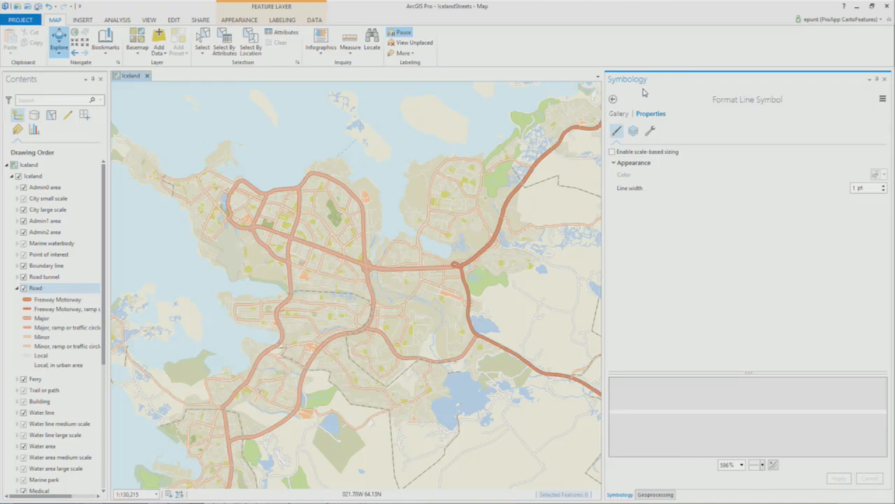
left_click(613, 100)
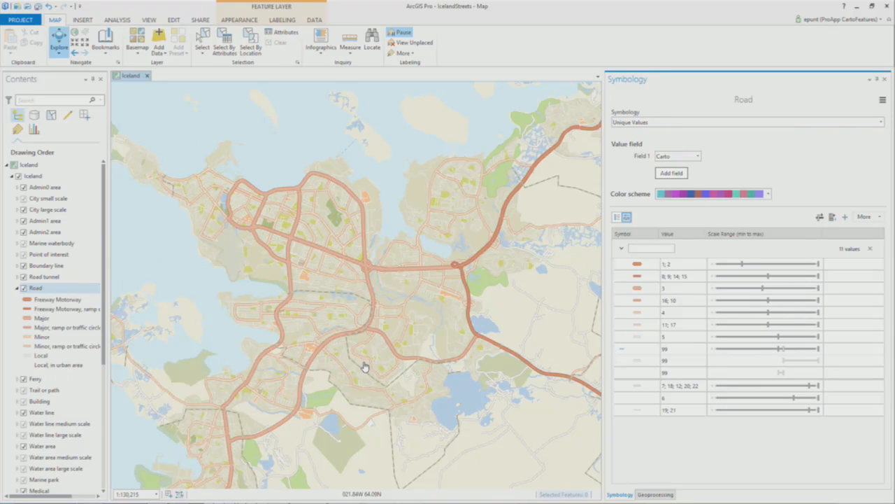
Step: Examine how the local roads of Road class 99 are drawn around Reykjavík at map scales between about 1:130,000 and 1:34,000
left_click(782, 377)
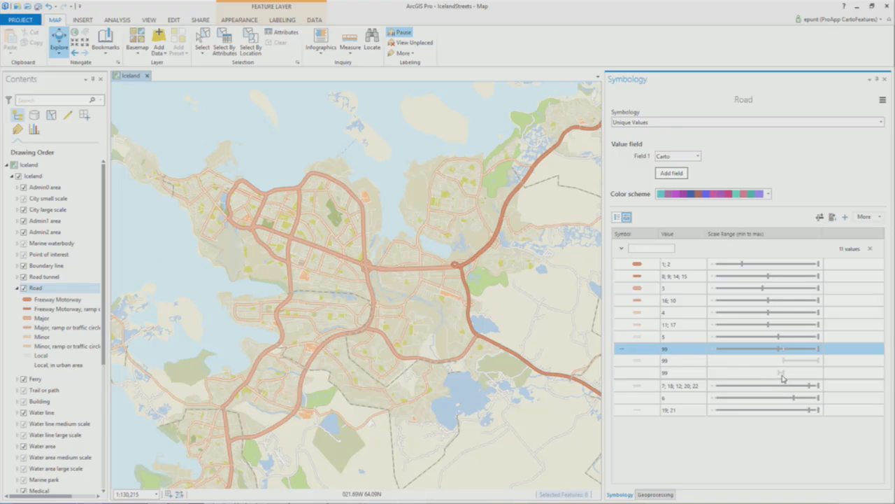
scroll(357, 345, "up", 2)
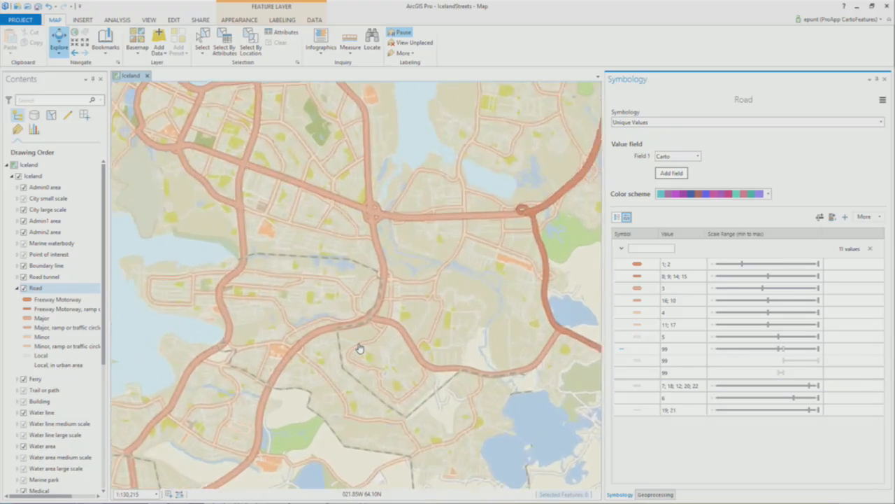
left_click(801, 375)
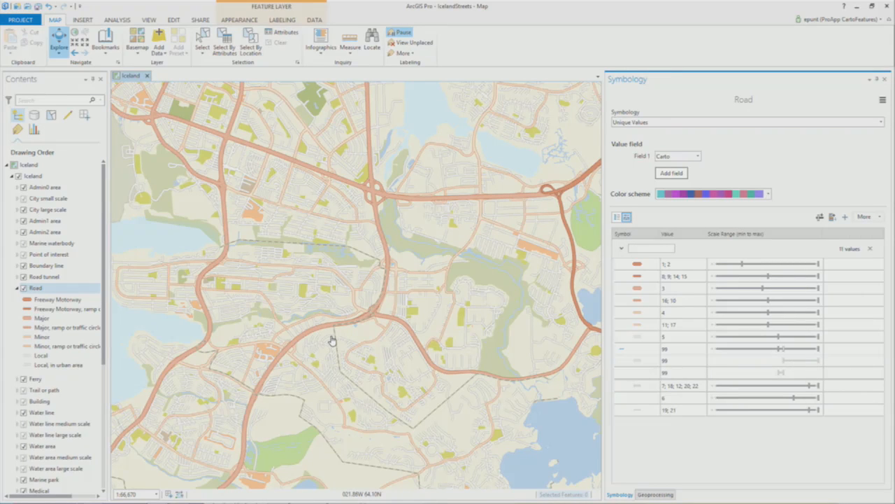
scroll(333, 341, "up", 2)
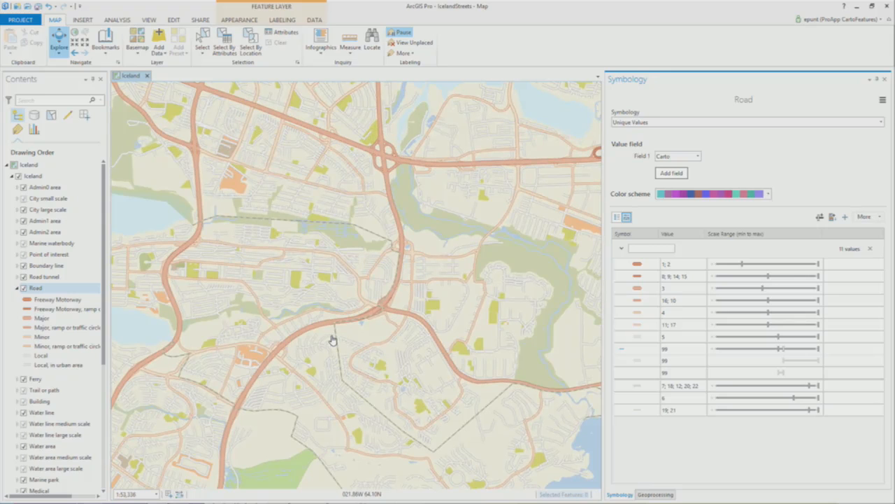
scroll(332, 341, "up", 2)
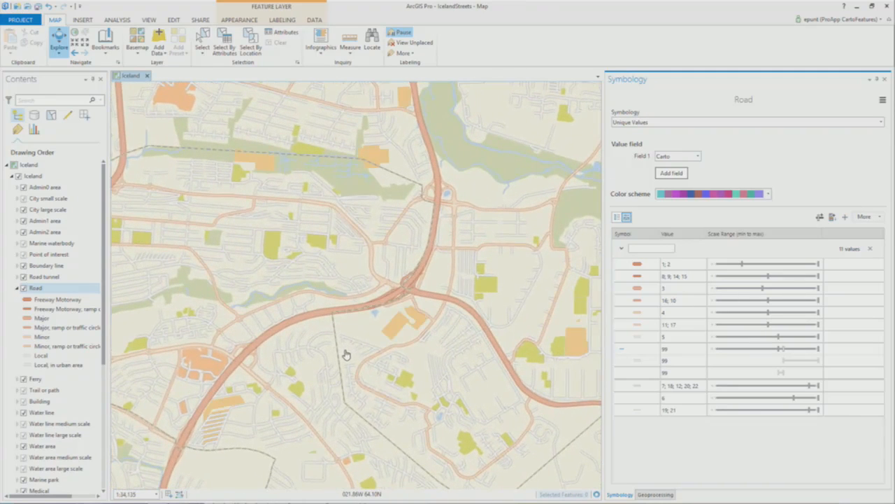
scroll(343, 357, "down", 3)
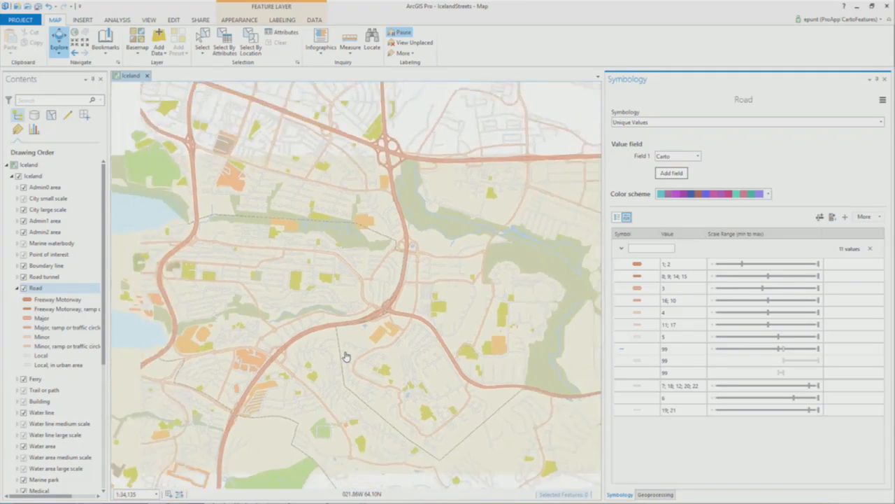
scroll(345, 357, "down", 2)
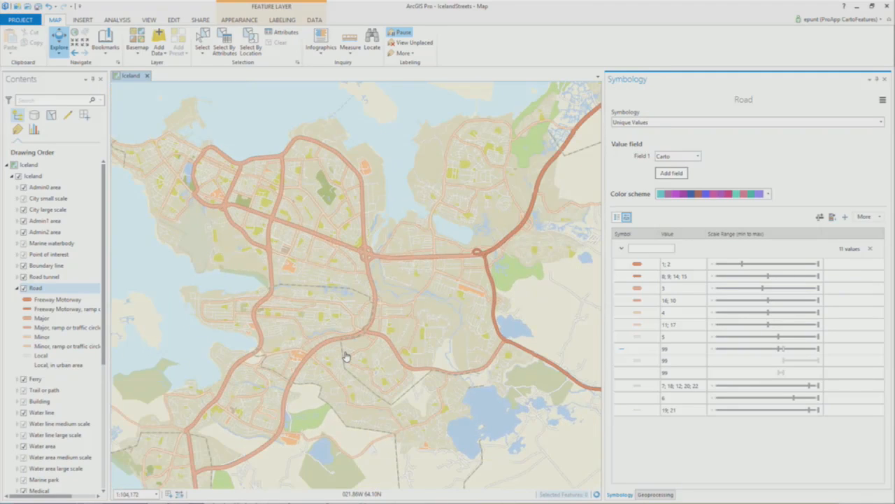
scroll(345, 357, "up", 1)
scroll(345, 357, "up", 1)
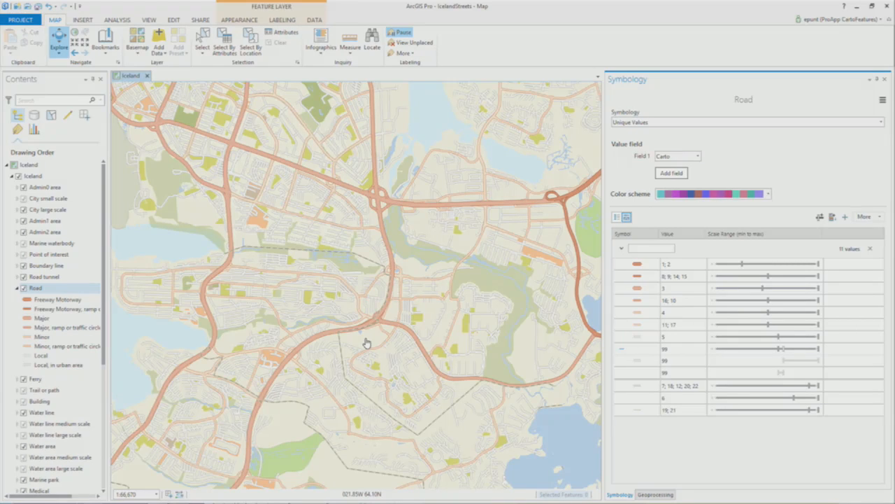
Step: Open the first alternate symbol of Road class 99 for formatting and enable scale-based sizing on it
left_click(777, 314)
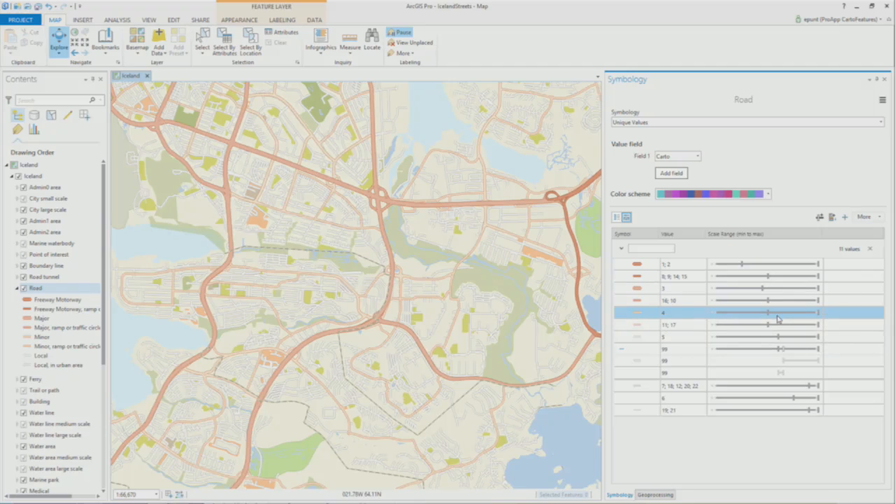
left_click(763, 349)
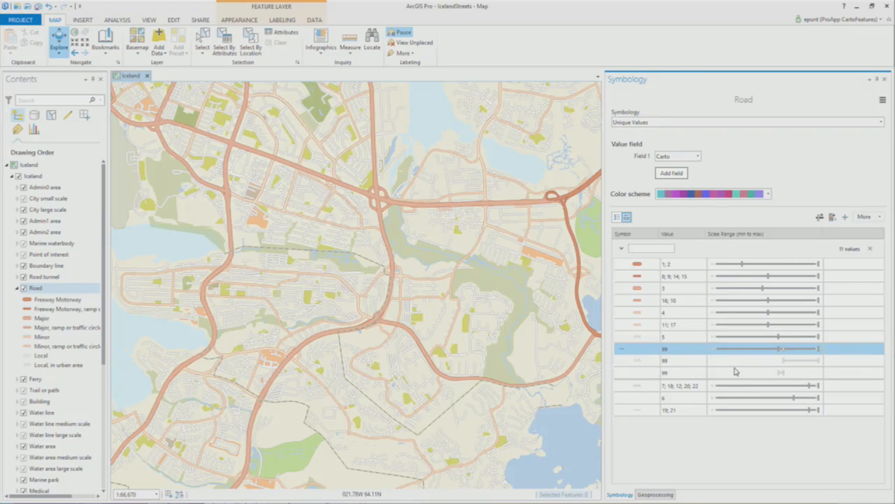
left_click(671, 385)
left_click(633, 348)
left_click(638, 361)
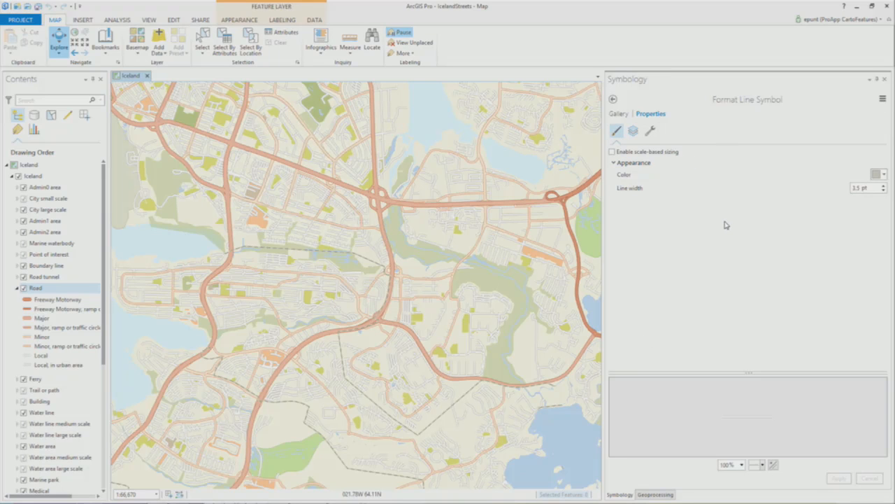
left_click(613, 152)
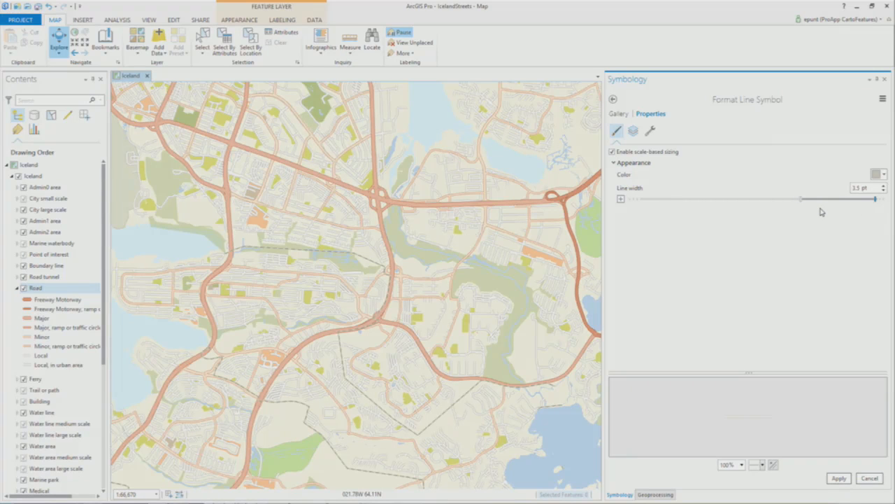
Step: Adjust the line width at the 1:72,224 stop, set it to 15 pt at the largest-scale stop, and apply the sizing
mouse_move(802, 202)
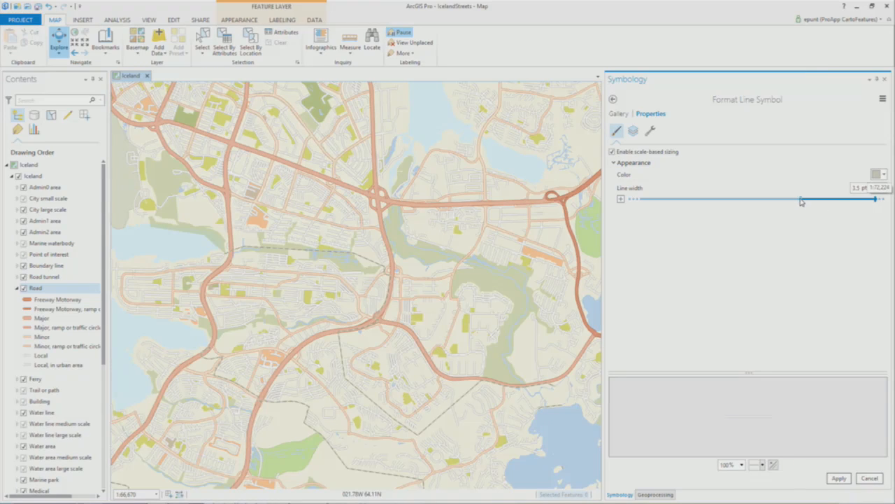
mouse_move(876, 200)
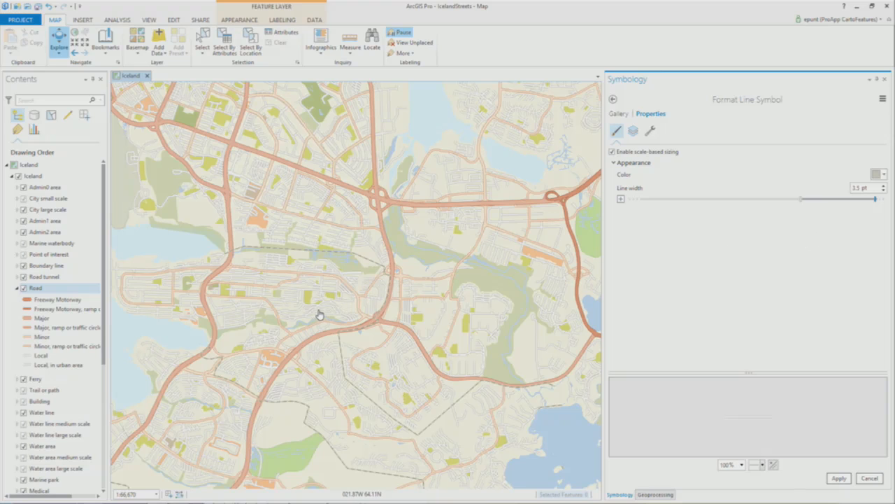
scroll(319, 348, "up", 1)
scroll(319, 349, "up", 3)
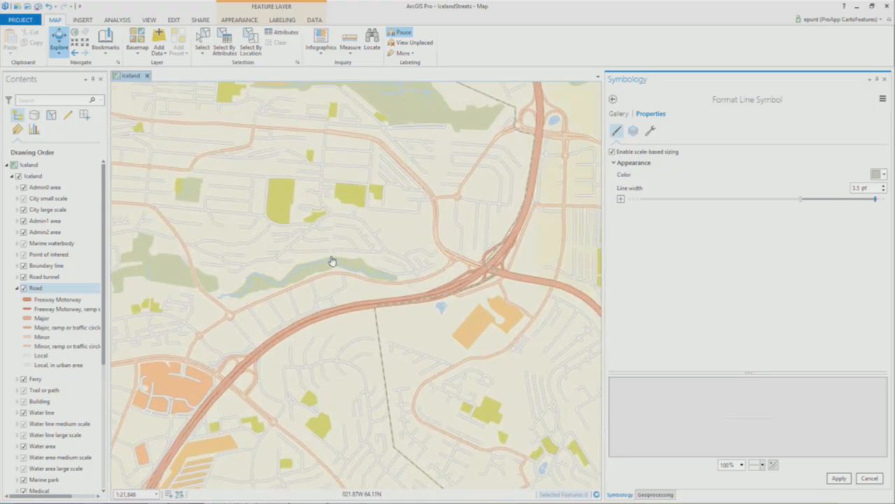
scroll(333, 259, "up", 4)
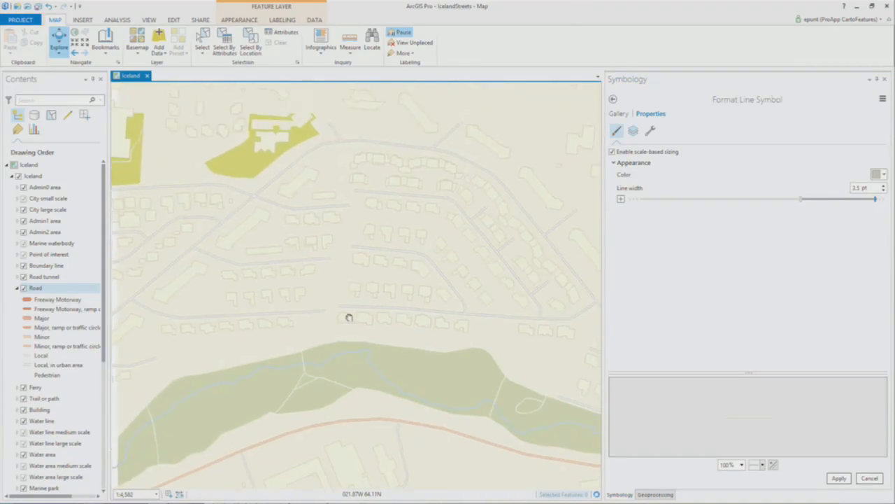
scroll(381, 294, "up", 3)
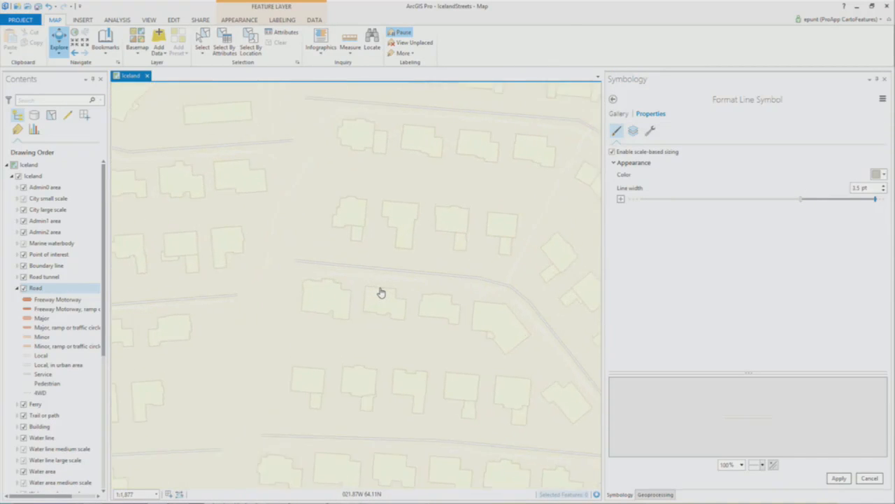
scroll(381, 293, "up", 1)
left_click_drag(380, 280, 344, 320)
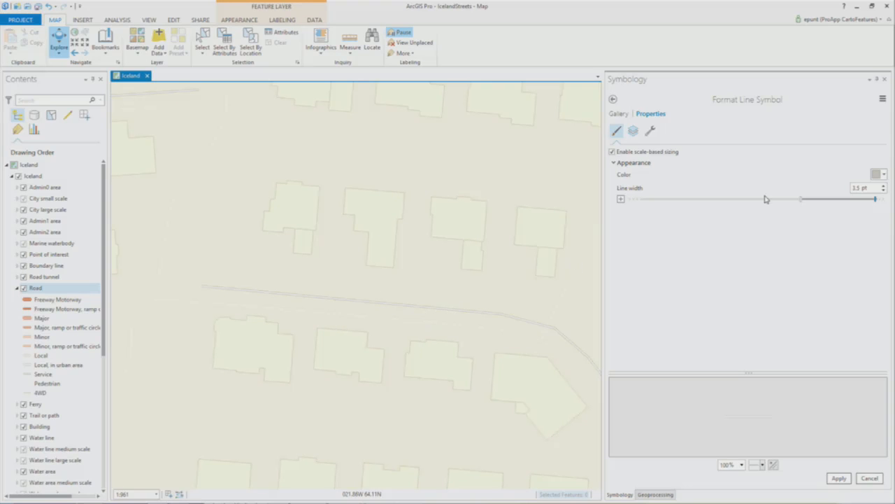
left_click(802, 201)
left_click(884, 192)
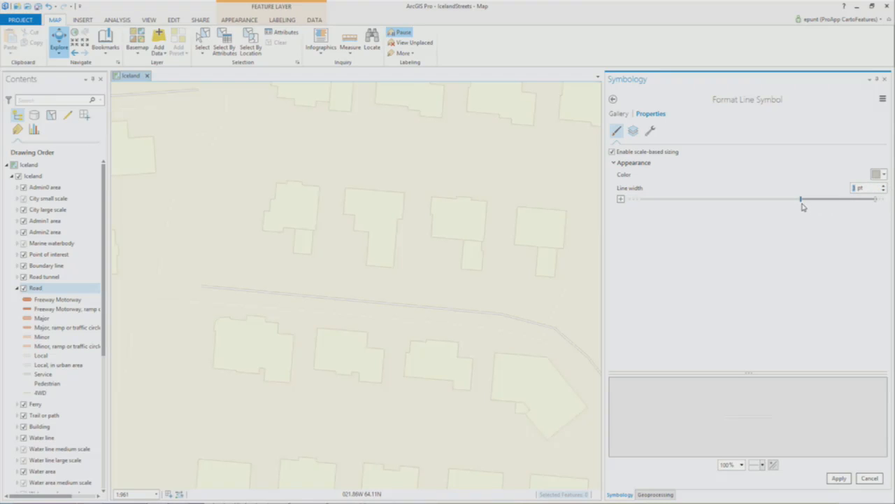
left_click(884, 185)
left_click(884, 189)
left_click(838, 478)
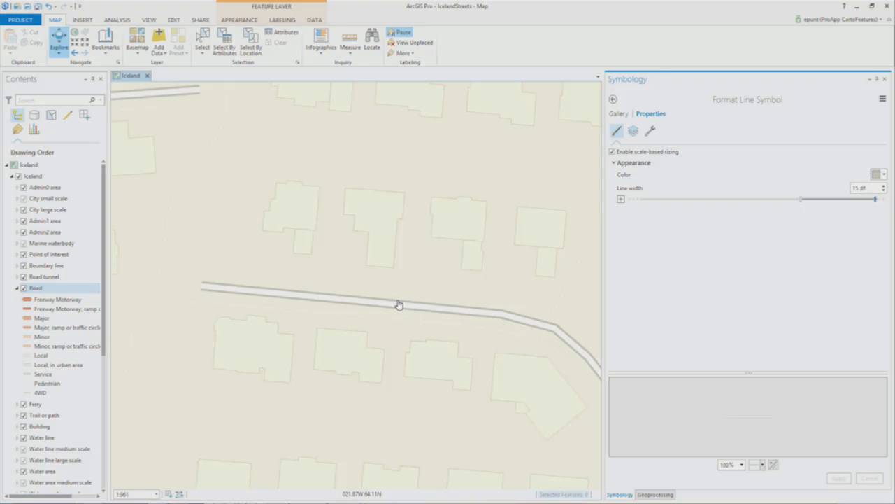
Step: Examine how the local roads' line width changes from street level out to the whole Reykjavík area
scroll(393, 300, "down", 3)
scroll(392, 300, "down", 3)
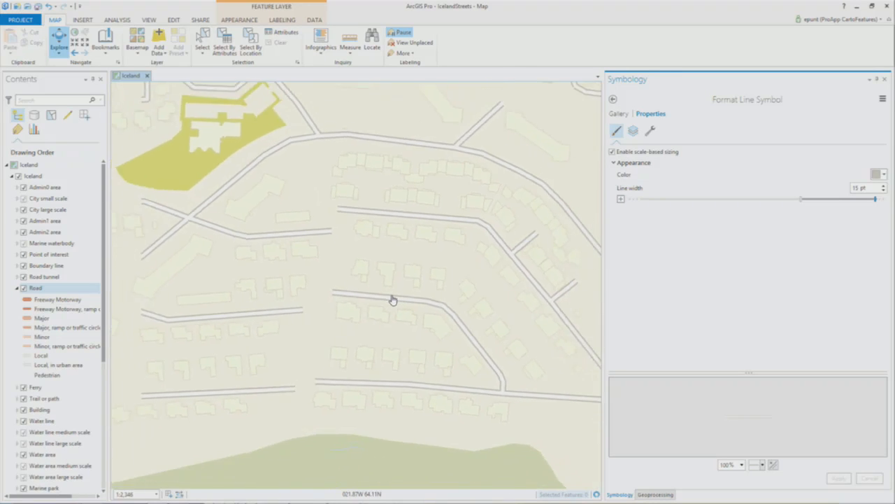
scroll(392, 300, "down", 4)
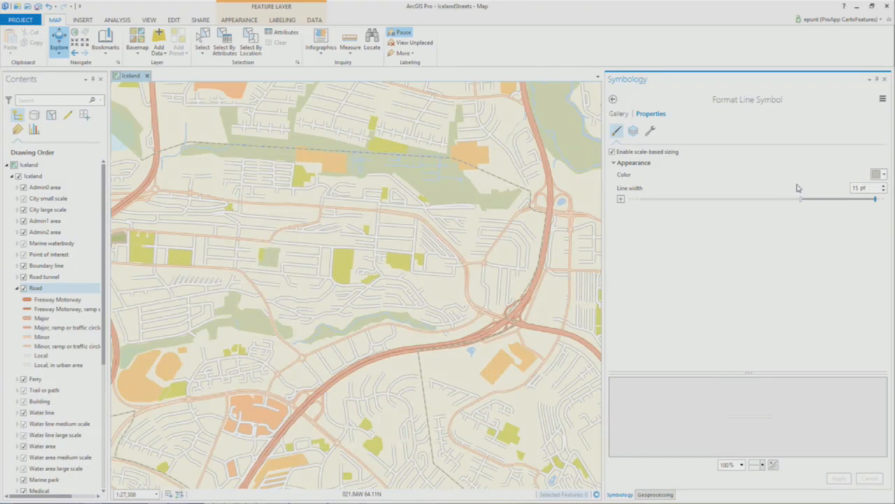
scroll(314, 262, "down", 3)
scroll(315, 263, "down", 2)
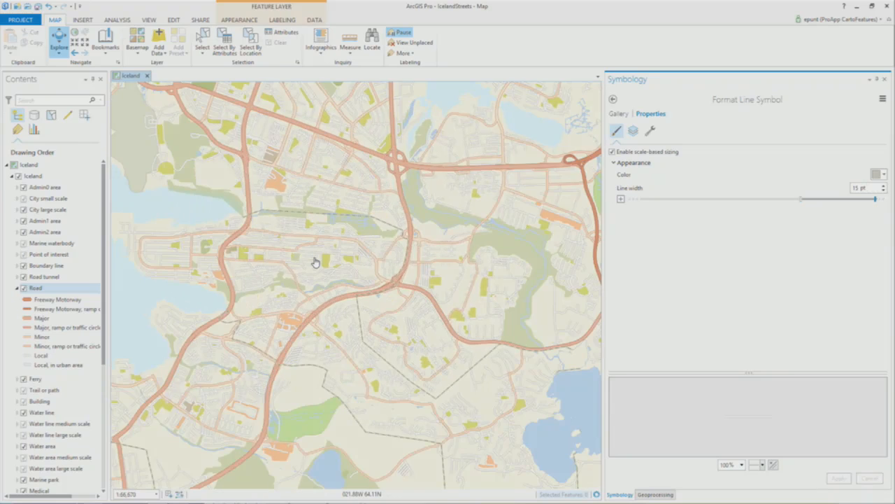
scroll(315, 262, "up", 3)
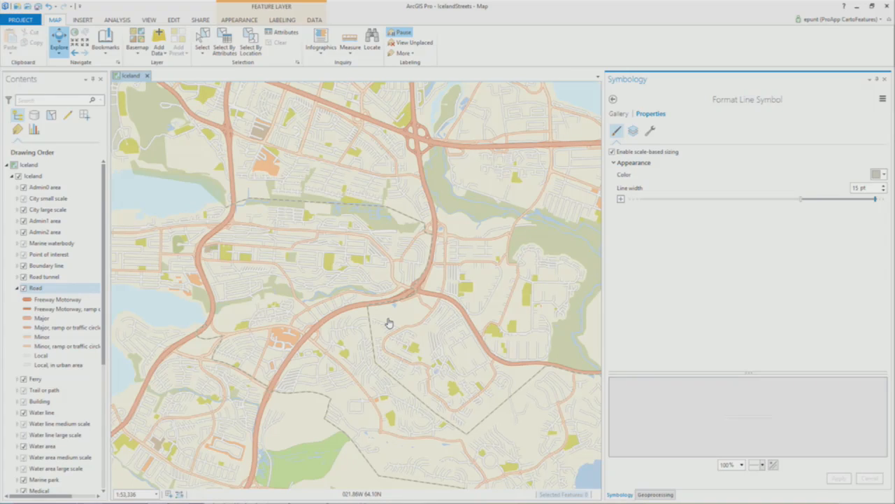
Step: Bring up the geoprocessing tools, collapse the Iceland group layer, and show only the tiles_20k layer on the map
left_click(18, 287)
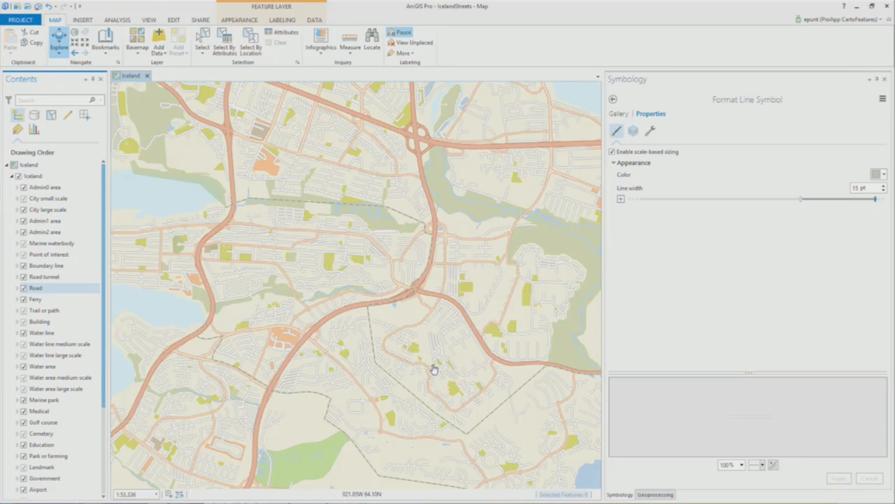
left_click(660, 495)
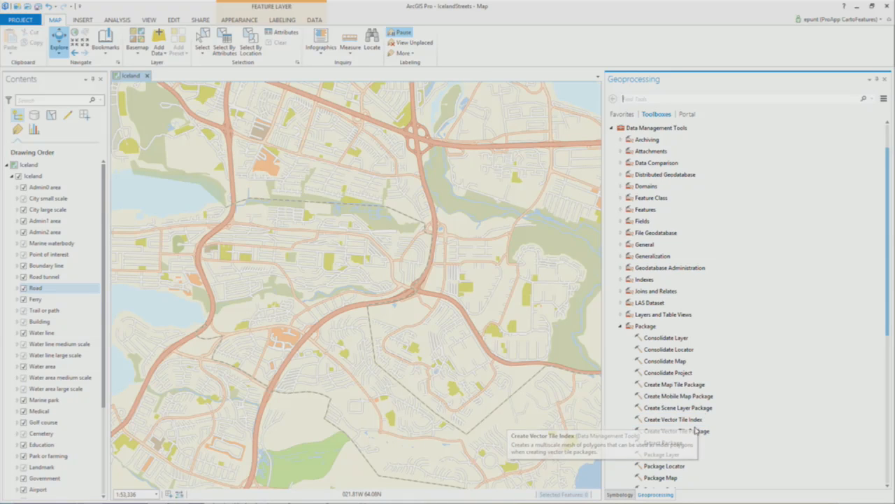
left_click(12, 176)
left_click(17, 188)
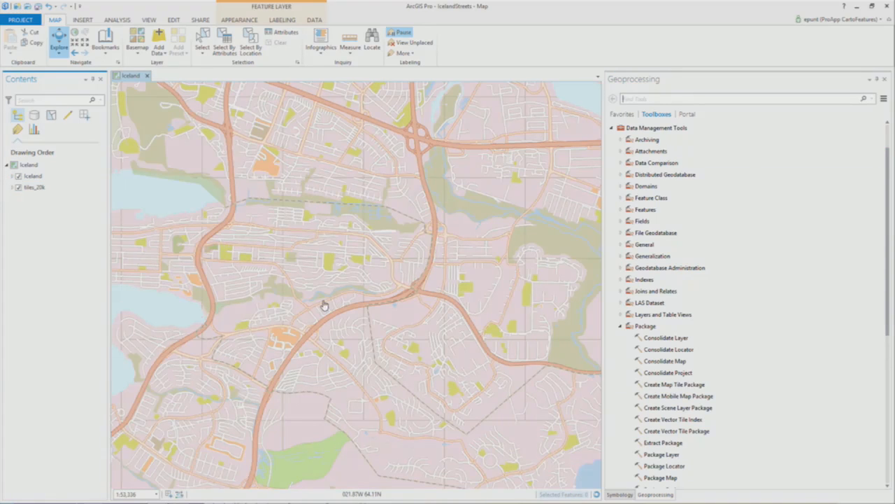
left_click(17, 177)
left_click(18, 176)
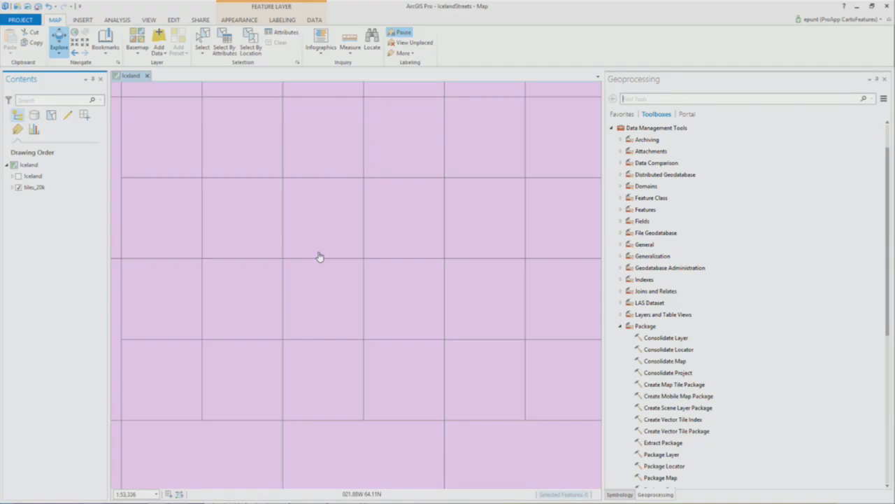
Step: Examine the tiles_20k index polygons across the whole of Iceland
scroll(322, 256, "down", 3)
scroll(331, 256, "down", 5)
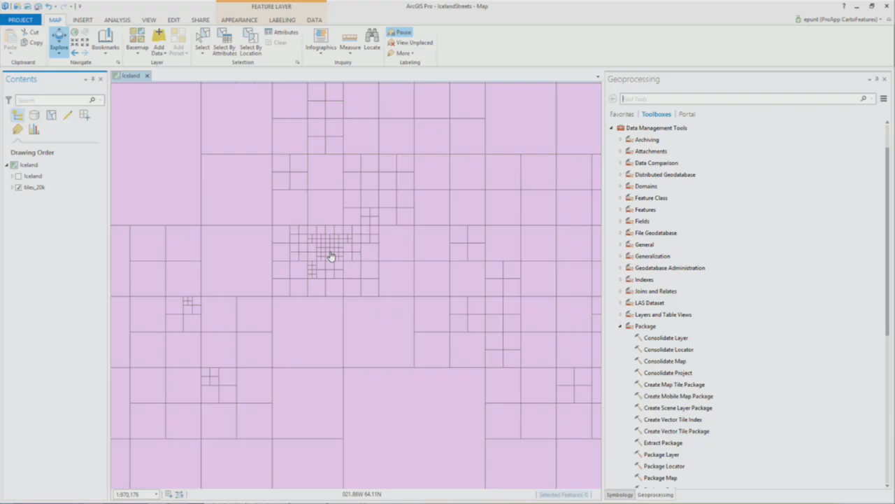
scroll(332, 254, "down", 4)
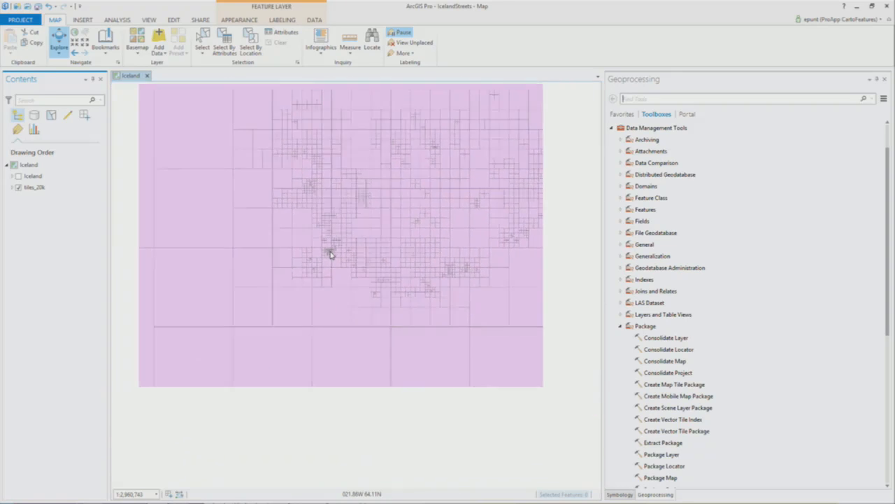
left_click_drag(426, 228, 384, 311)
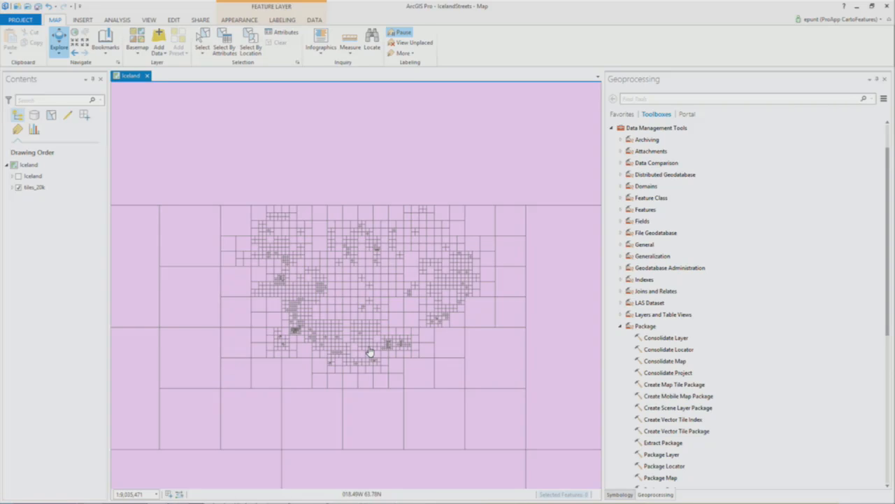
scroll(326, 350, "up", 1)
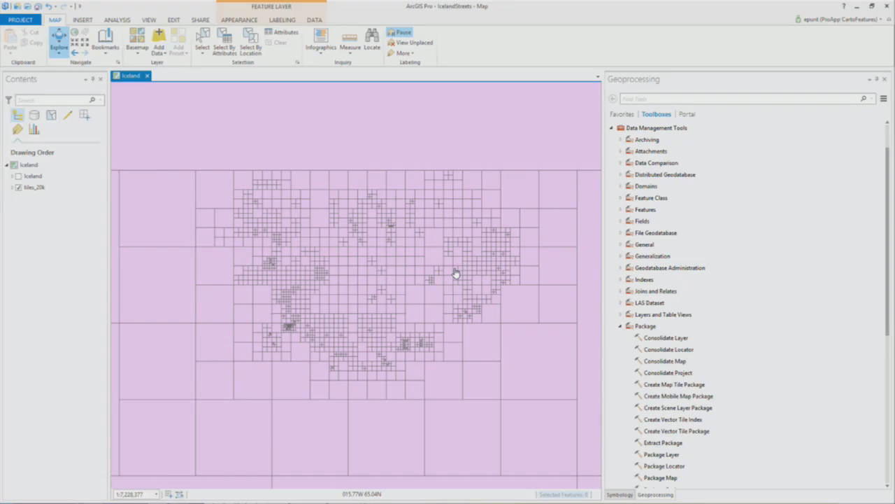
scroll(352, 296, "up", 1)
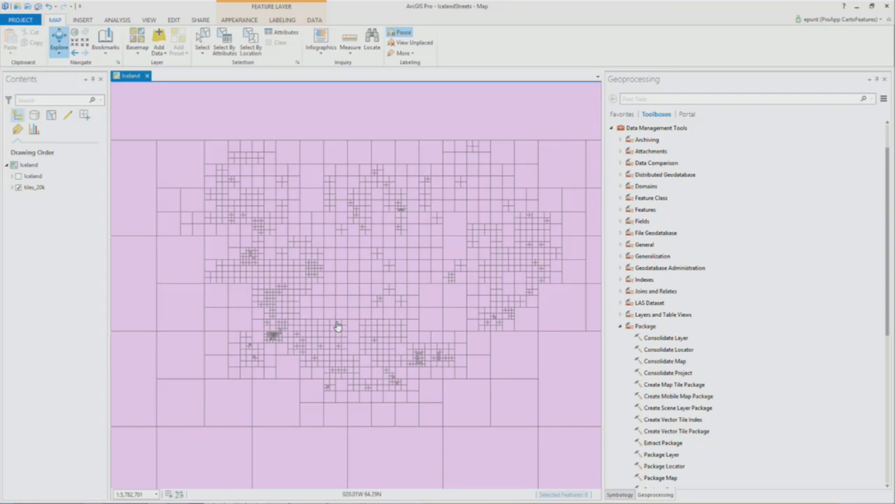
Step: Open the Create Vector Tile Package tool and turn the Iceland group layer back on
double_click(704, 431)
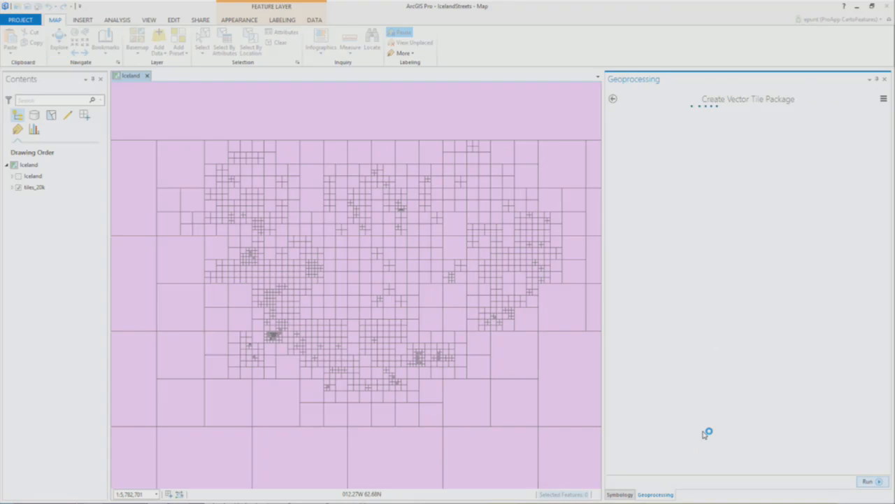
left_click(21, 189)
left_click(18, 176)
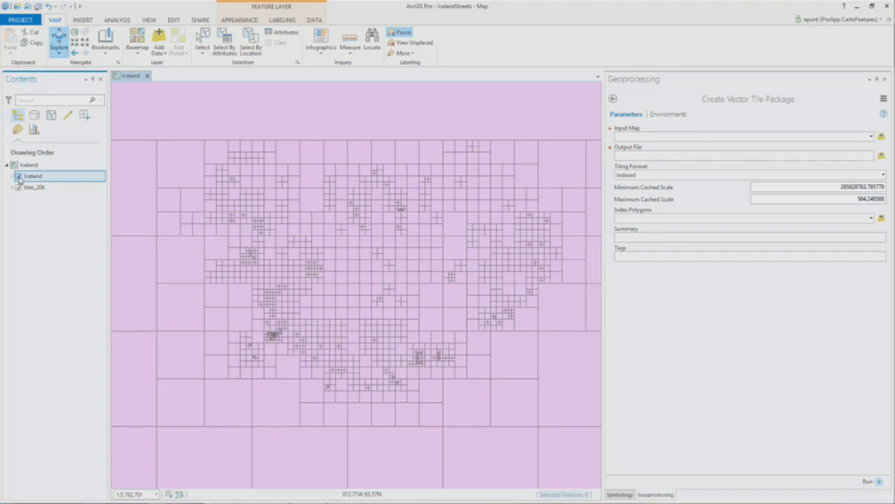
Step: Hide the tiles_20k layer and set Iceland as the input map for the vector tile package
left_click(21, 190)
left_click(18, 188)
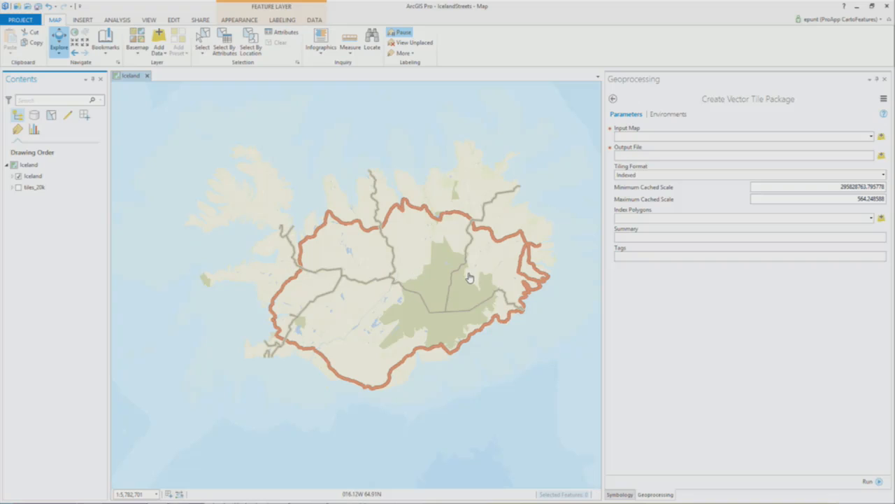
left_click(716, 254)
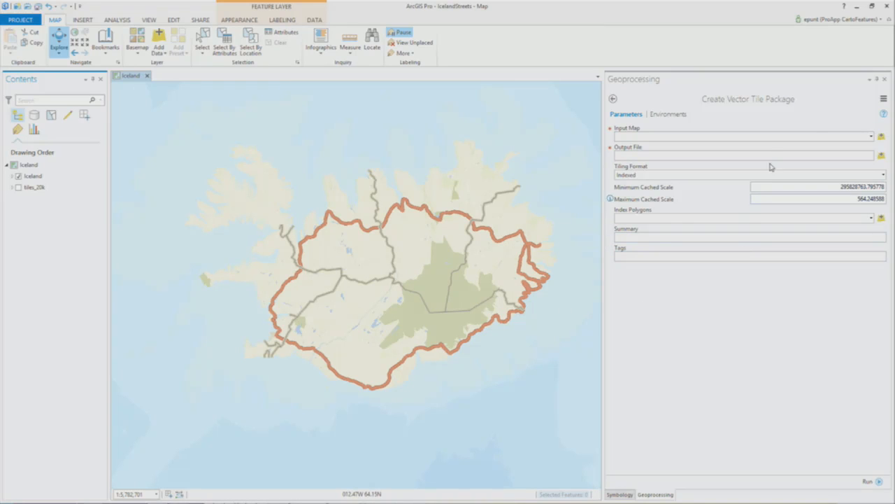
left_click(874, 135)
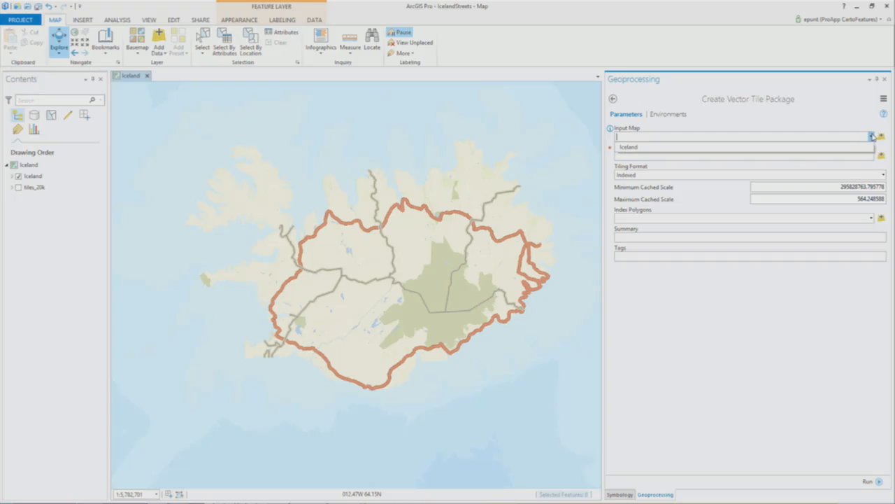
left_click(802, 155)
Step: Set the package's output file to icelandstreets.vtpk in the D:\output folder
left_click(864, 155)
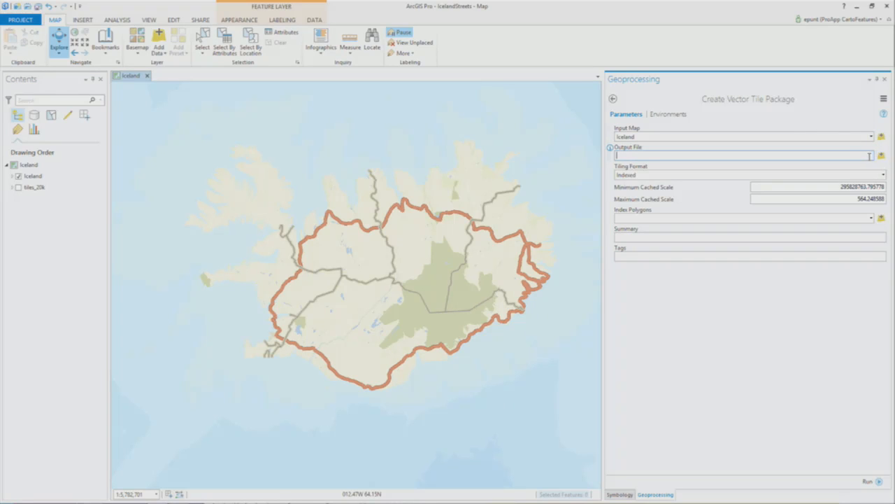
left_click(880, 157)
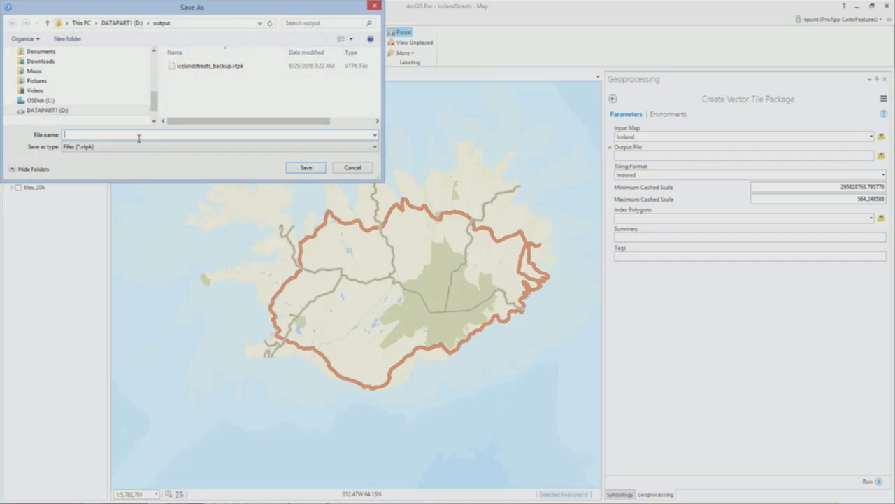
type("ice")
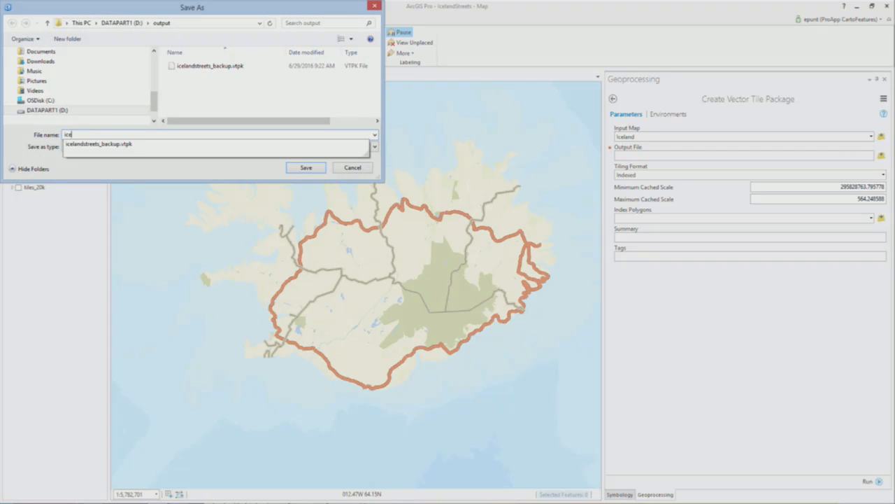
type("landstreets")
left_click(251, 177)
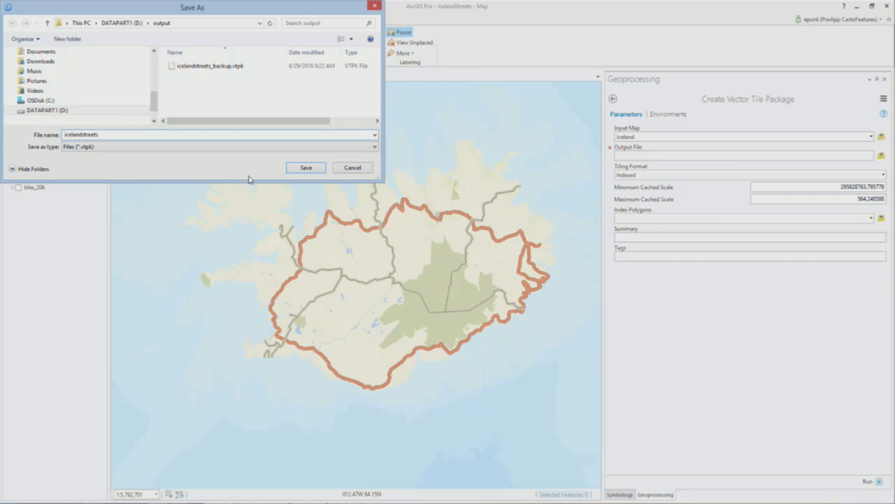
left_click(302, 169)
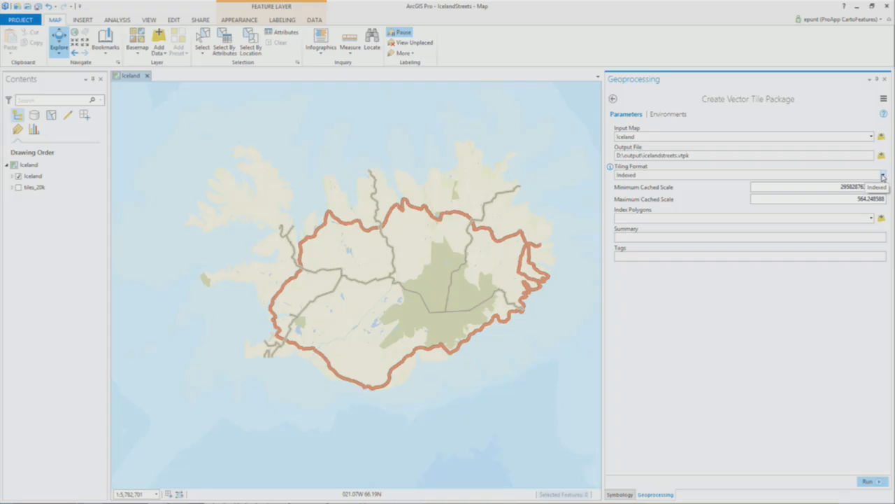
Step: Keep the tiling format as Indexed and use tiles_20k as the index polygons
left_click(883, 175)
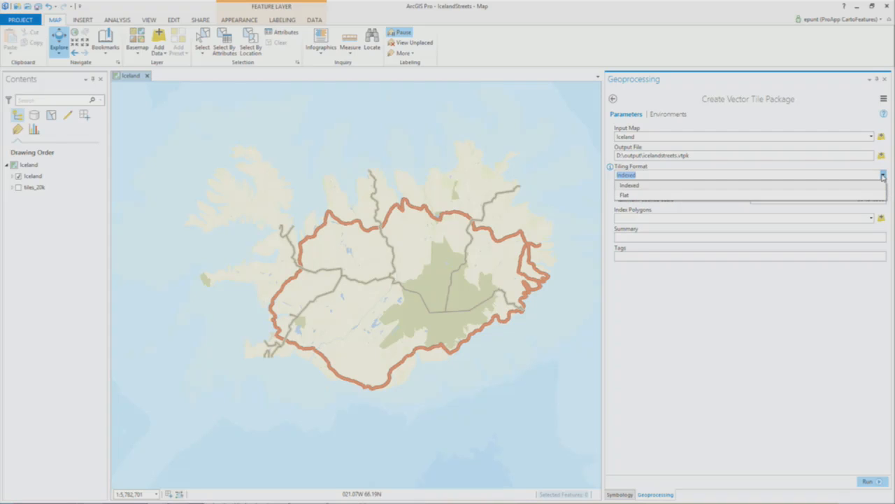
left_click(817, 186)
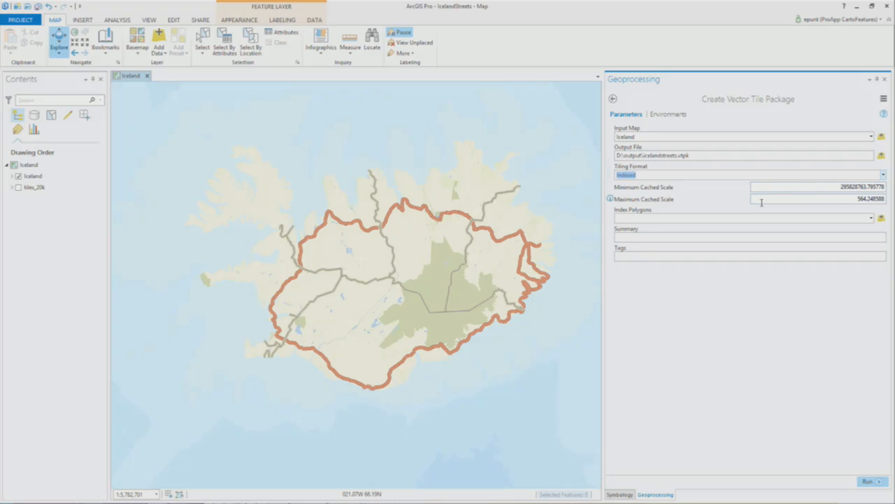
left_click(872, 220)
scroll(805, 318, "down", 5)
left_click(703, 386)
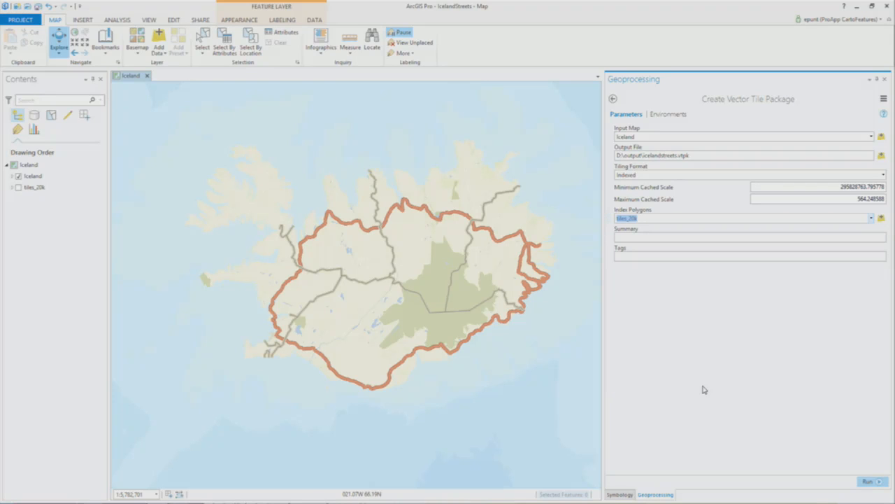
Step: Enter the summary "iceland" and the tag "vector", and run the Create Vector Tile Package tool
left_click(681, 236)
type("iceland")
left_click(696, 256)
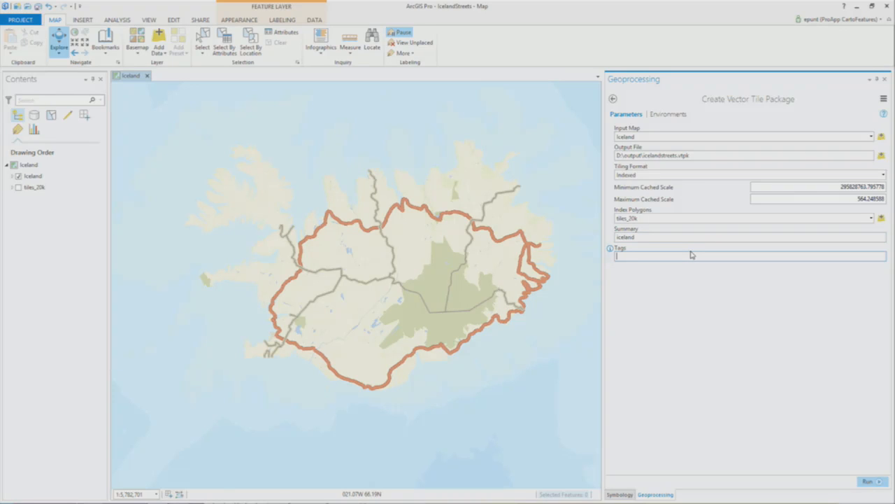
type("vector")
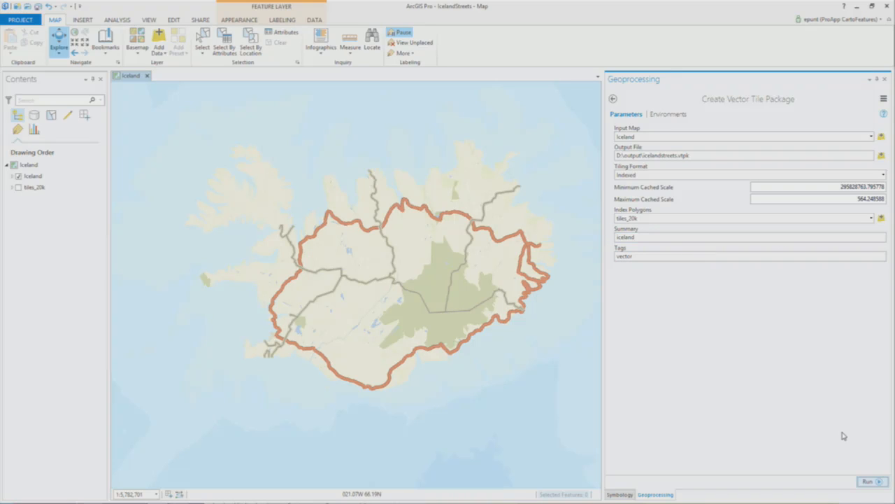
left_click(871, 482)
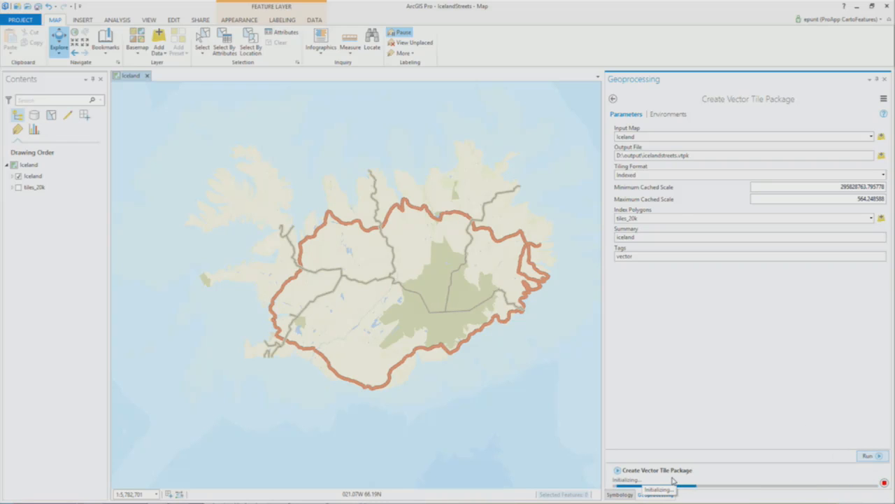
Step: Switch to Chrome and skim the "Author a map for vector tile creation" help page, including its symbology guidance
mouse_move(351, 498)
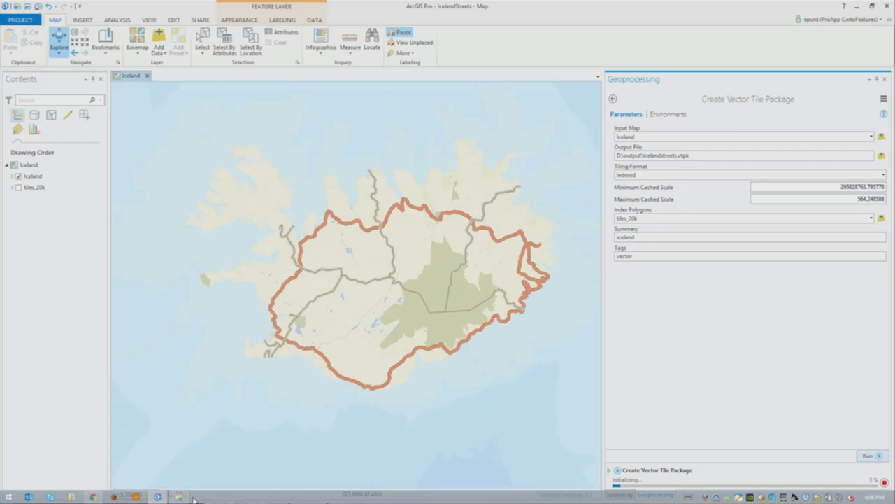
left_click(93, 497)
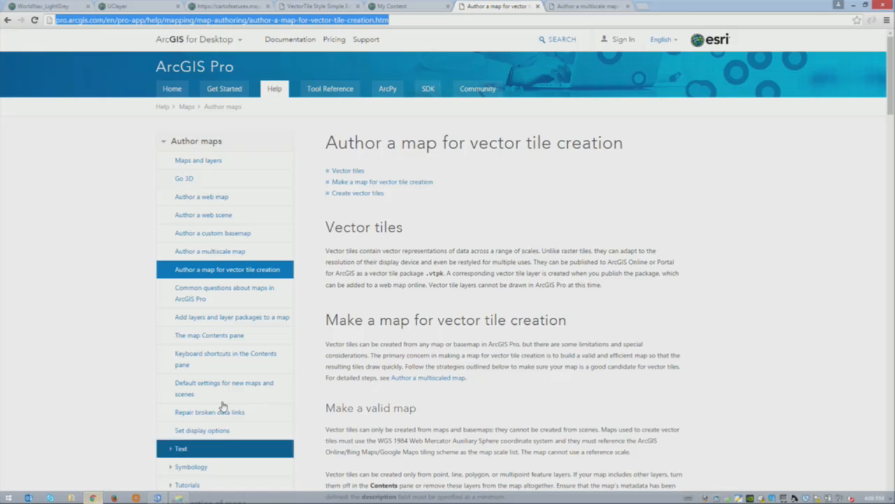
left_click(448, 21)
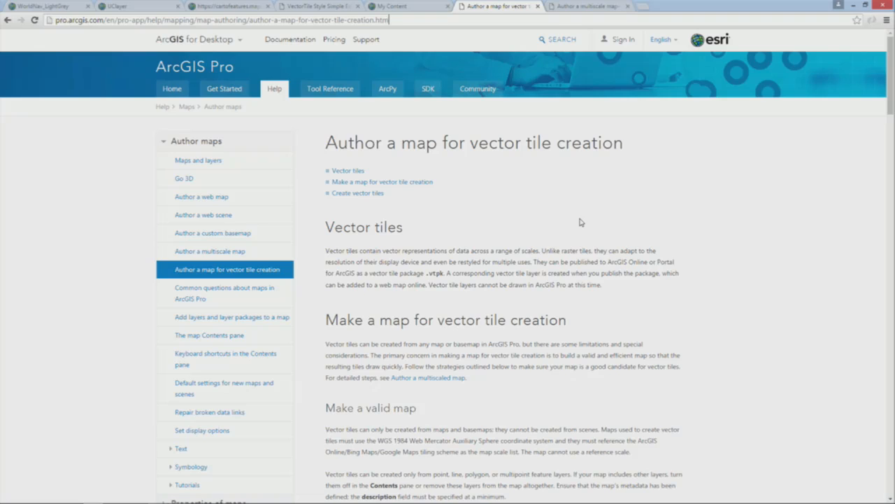
scroll(580, 223, "down", 1)
scroll(580, 223, "up", 1)
scroll(575, 220, "down", 10)
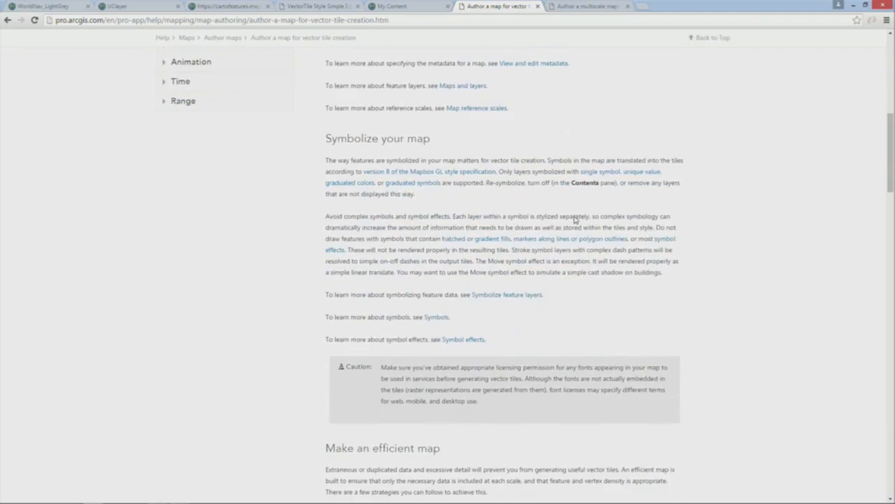
scroll(575, 219, "down", 5)
scroll(561, 227, "down", 3)
scroll(561, 228, "up", 5)
scroll(561, 231, "up", 3)
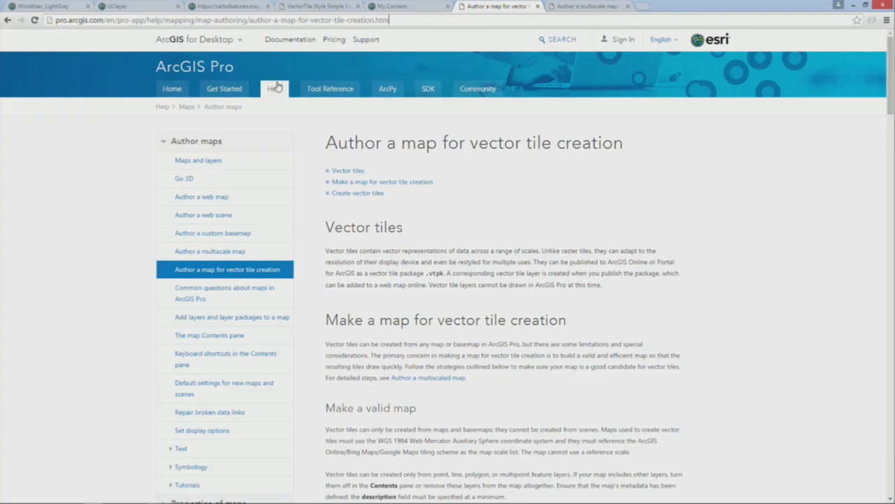
Step: Open the "Author a multiscale map" help topic and look over its introduction
left_click(210, 251)
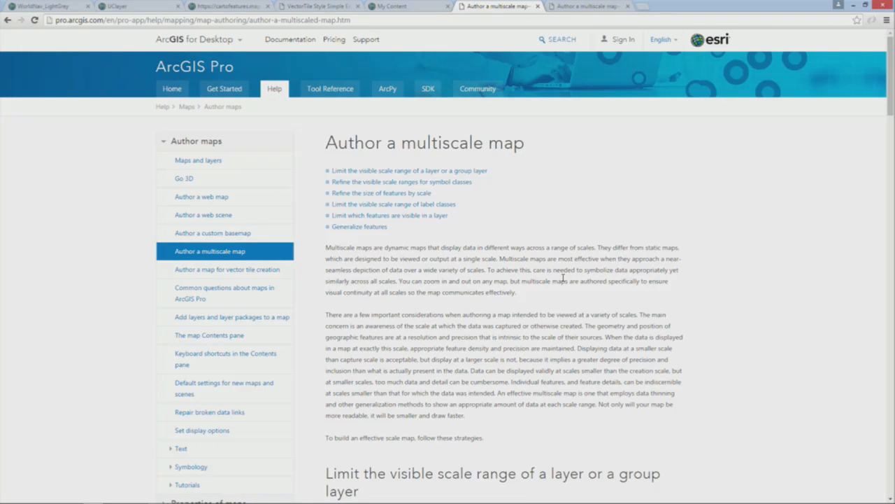
scroll(565, 284, "down", 5)
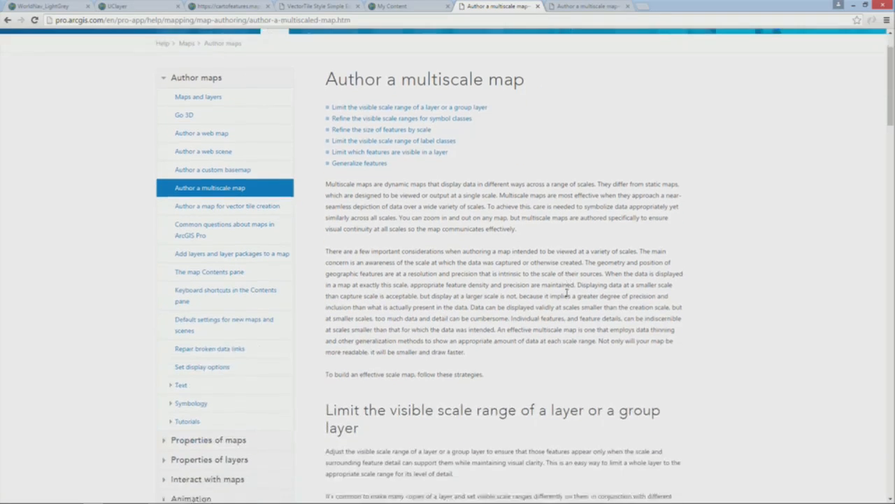
scroll(567, 293, "up", 5)
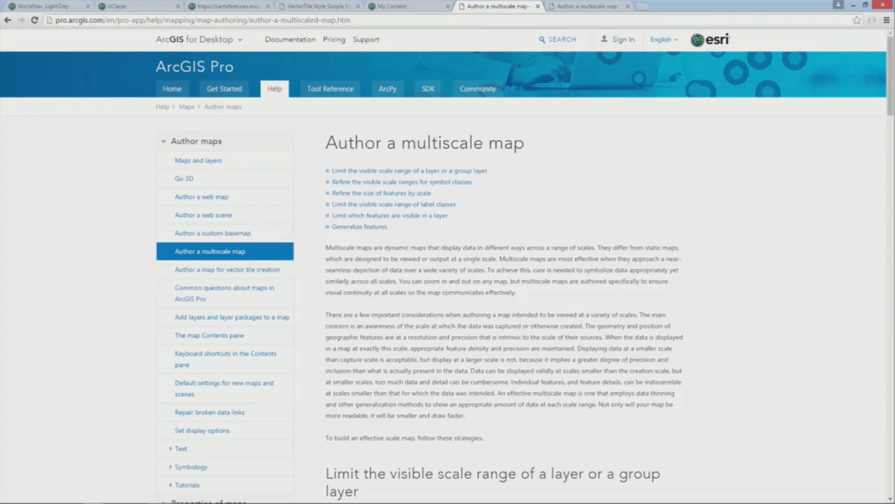
Step: Return to ArcGIS Pro and check the progress of the vector tile packaging
mouse_move(46, 497)
left_click(145, 498)
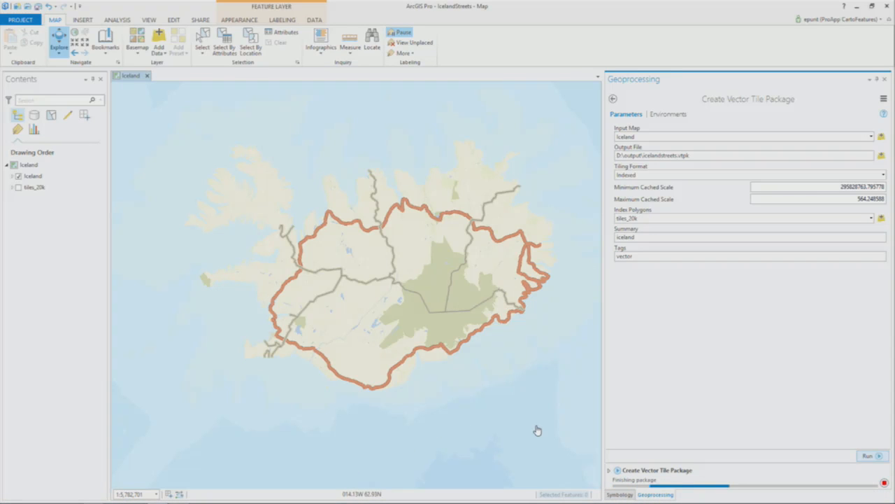
mouse_move(617, 484)
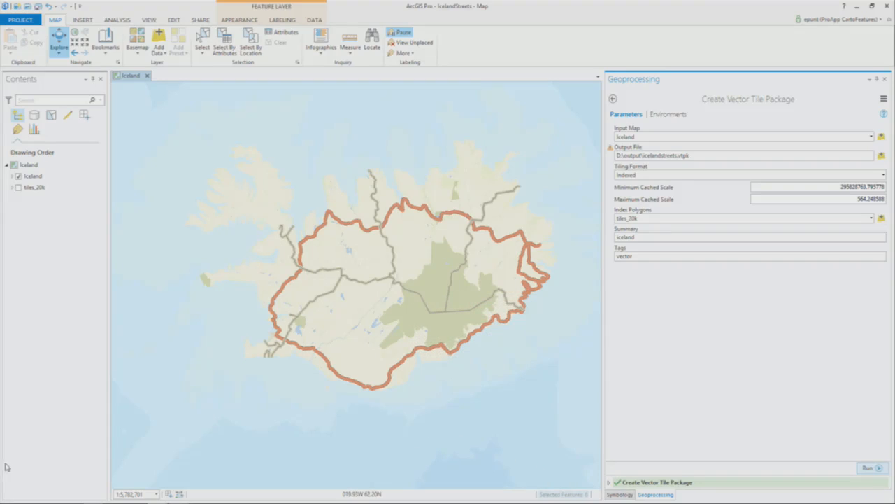
Step: Switch to Chrome and open the UC2016 folder in ArcGIS Online's My Content page
mouse_move(10, 498)
left_click(93, 497)
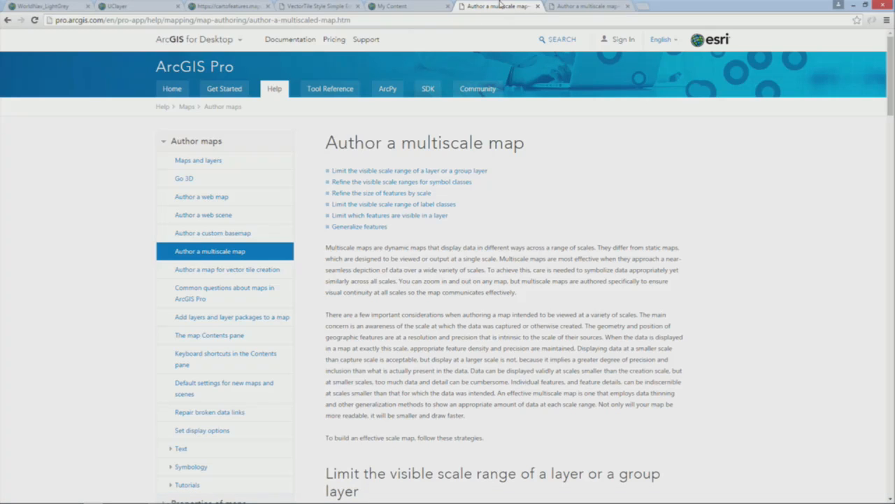
left_click(425, 6)
left_click(184, 166)
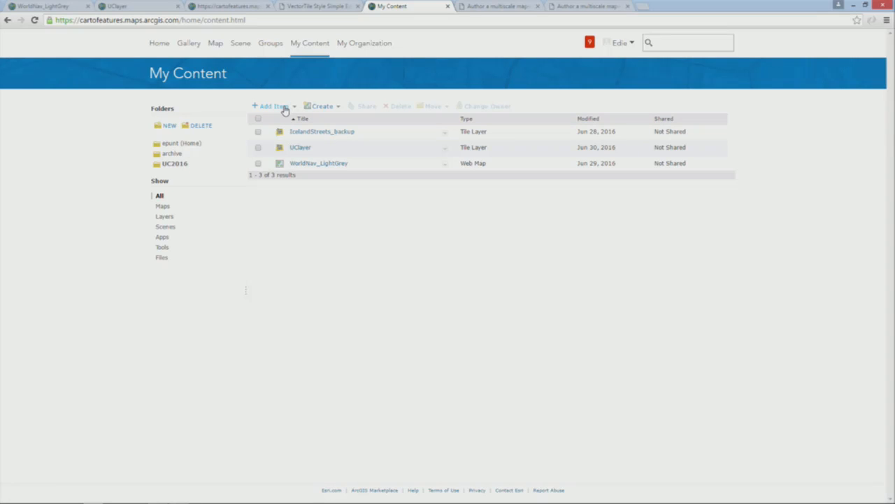
Step: Start adding an item from the computer to the UC2016 folder, choosing icelandstreets.vtpk as its file
left_click(285, 109)
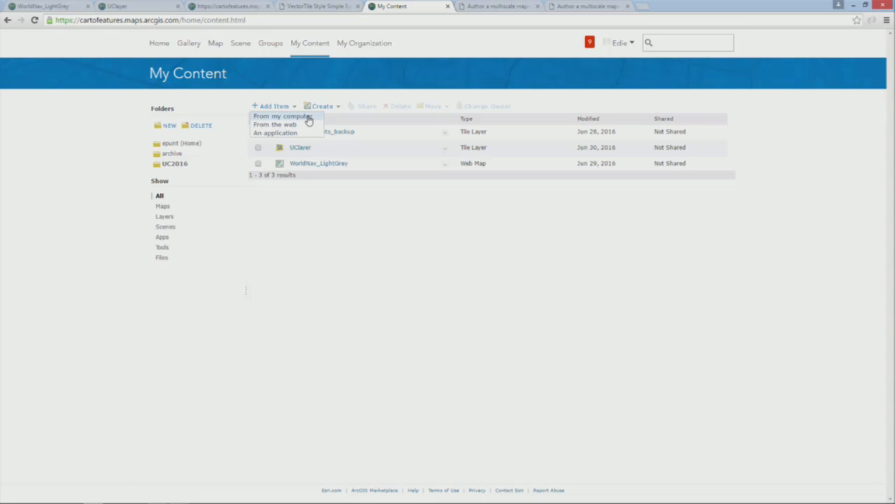
left_click(309, 117)
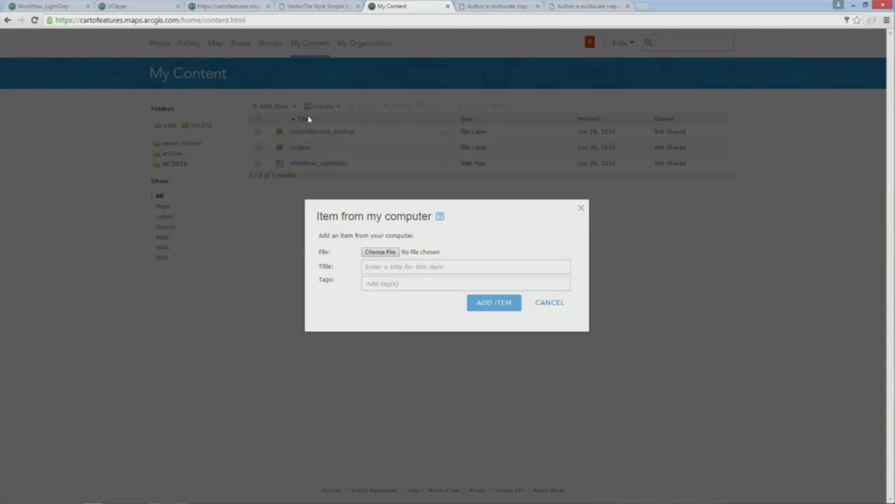
left_click(377, 252)
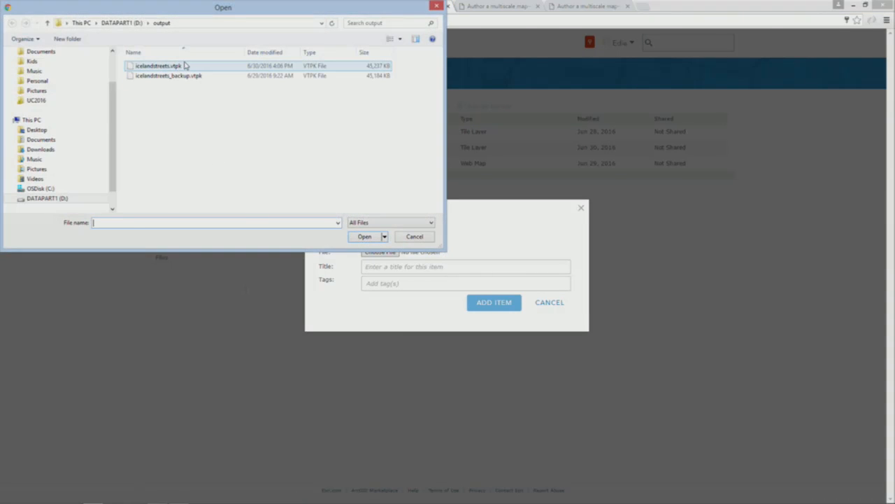
left_click(184, 65)
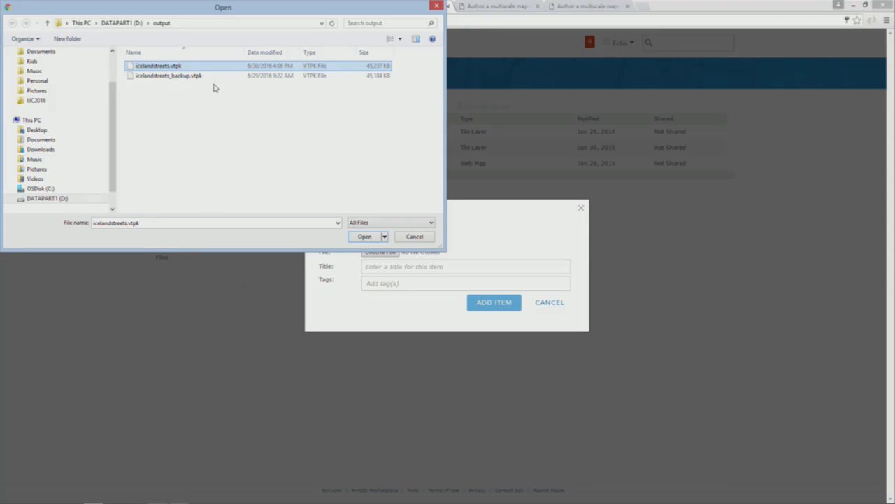
left_click(370, 238)
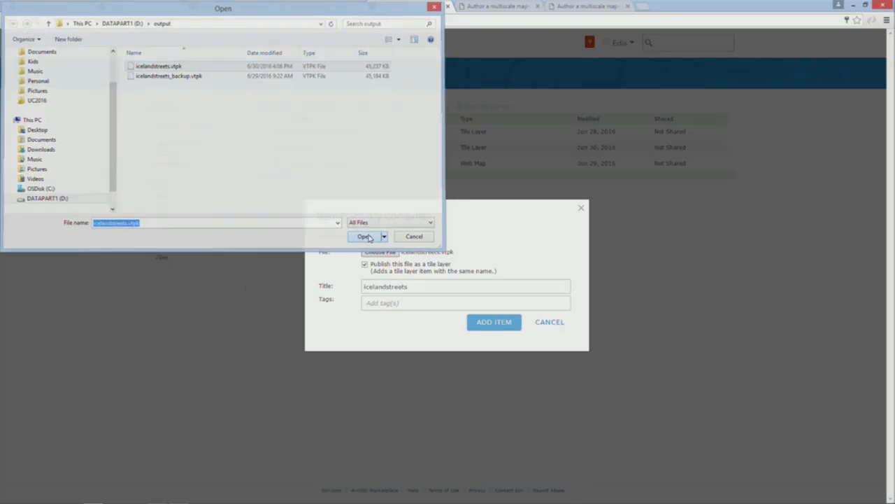
Step: Add the icelandstreets item as a published tile layer with the tag "vector", and open the layer in Map Viewer
left_click(396, 303)
type("v")
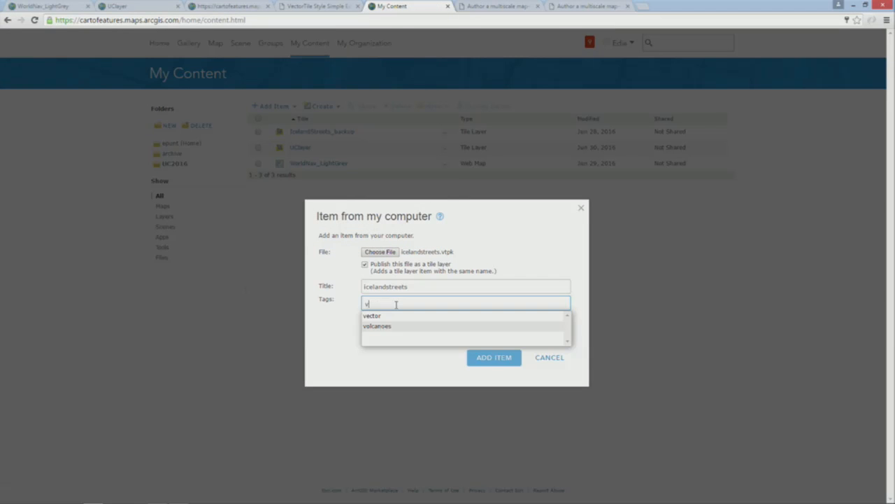
type("ector")
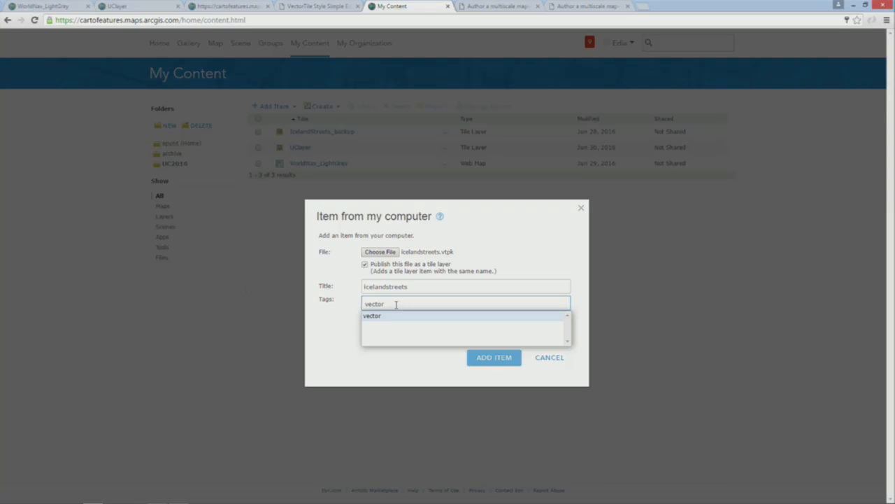
key("Return")
left_click(477, 336)
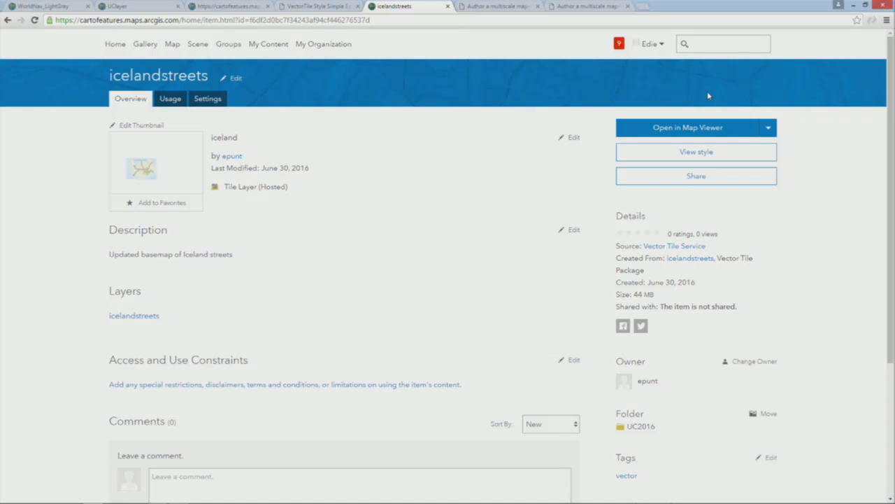
left_click(702, 128)
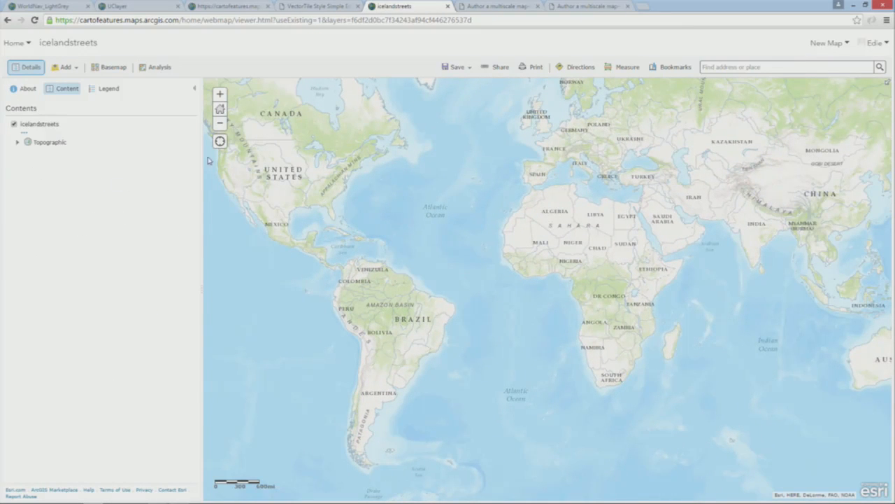
Step: Zoom the web map to Iceland and hide the World Topographic Map basemap using its transparency setting
left_click_drag(447, 130, 448, 239)
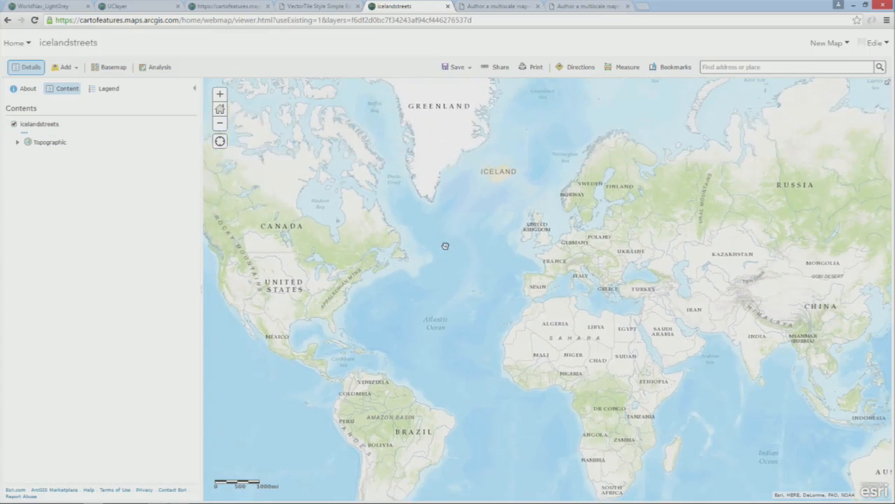
scroll(468, 203, "up", 4)
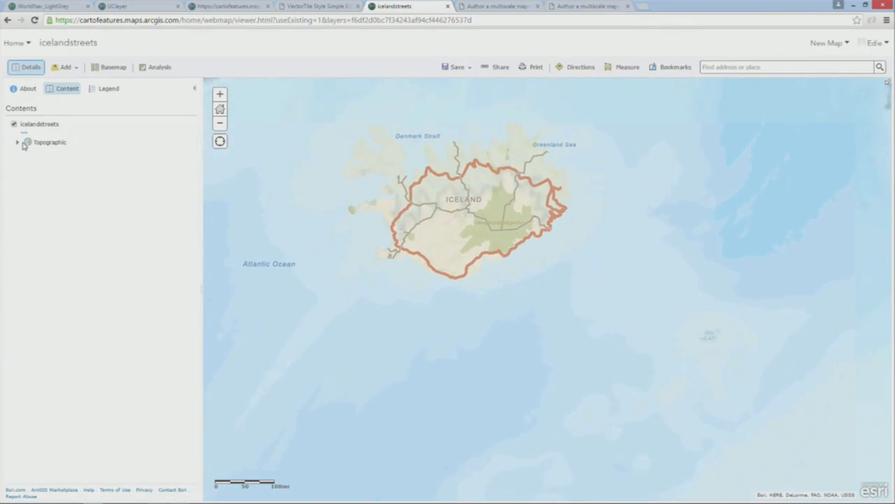
left_click(17, 142)
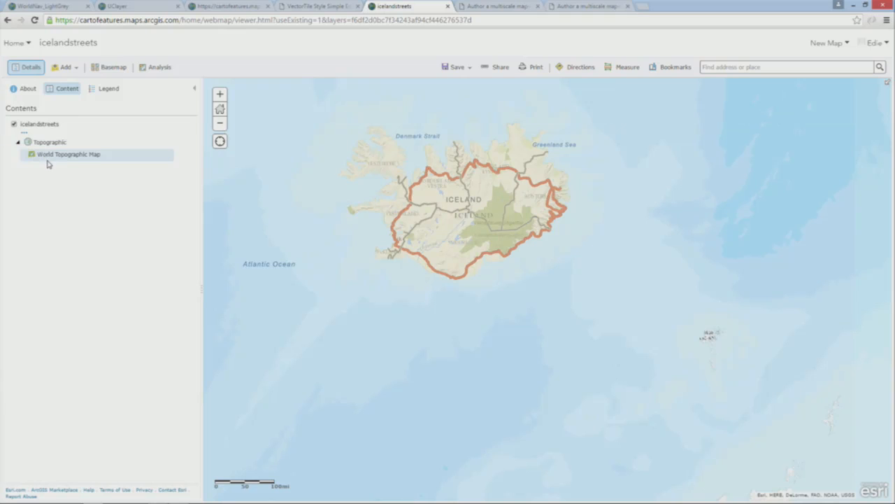
left_click(45, 158)
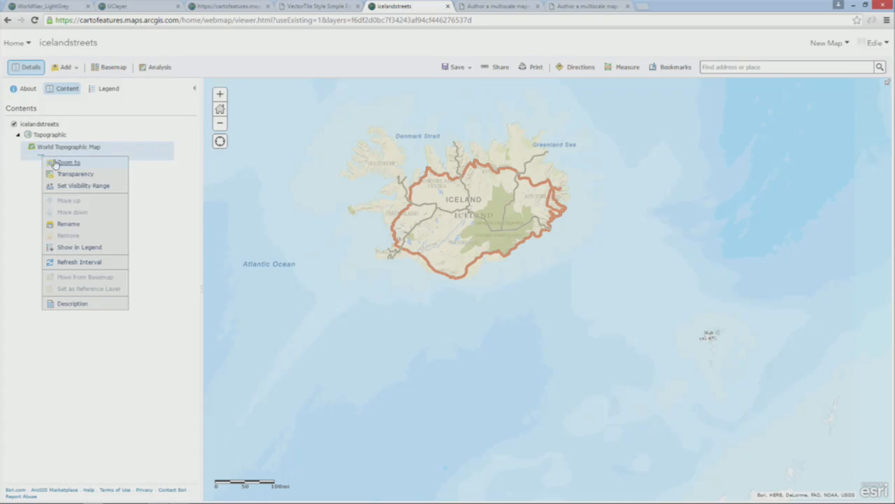
mouse_move(76, 175)
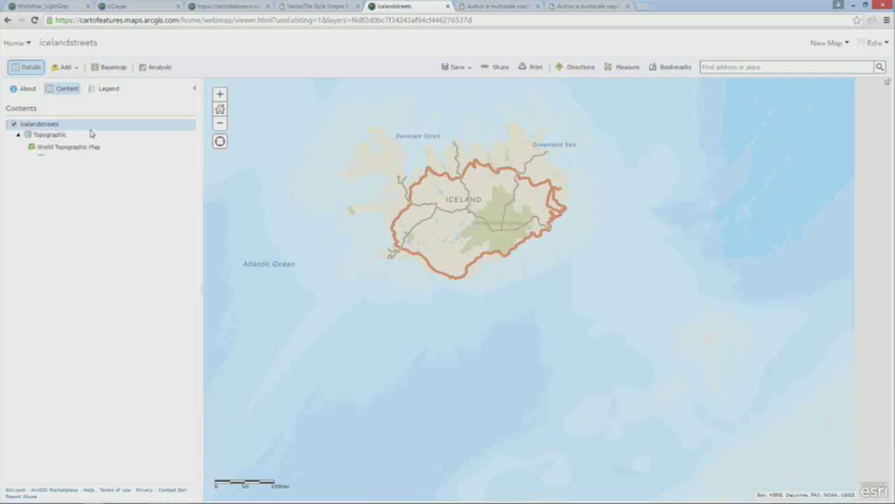
Step: Examine the icelandstreets layer around Reykjavik at several scales and open the layer's list of options
scroll(420, 241, "up", 3)
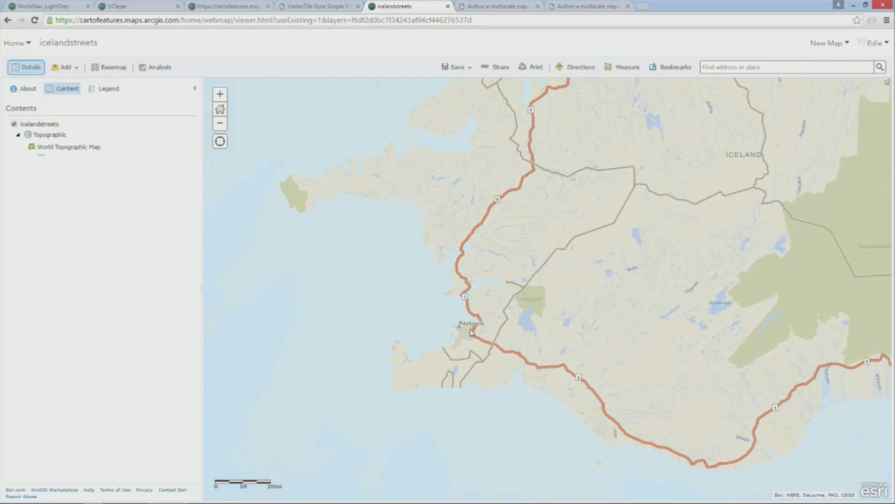
scroll(468, 329, "up", 2)
scroll(479, 341, "up", 3)
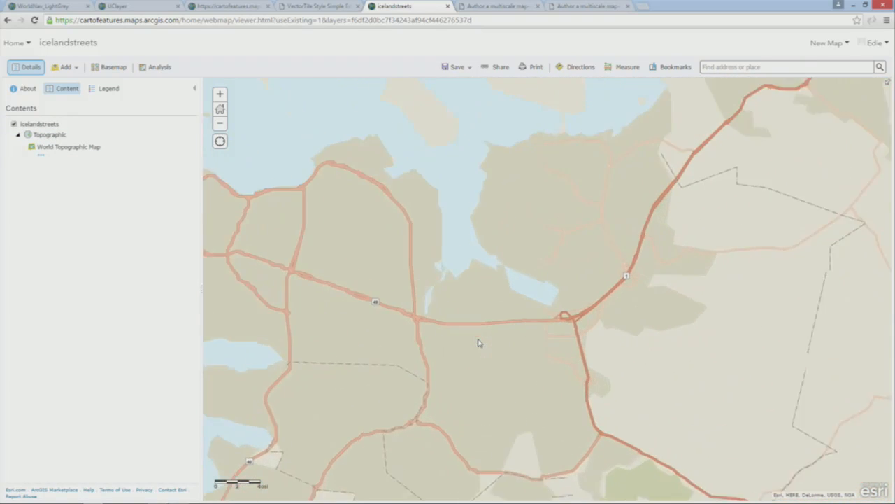
scroll(479, 342, "down", 1)
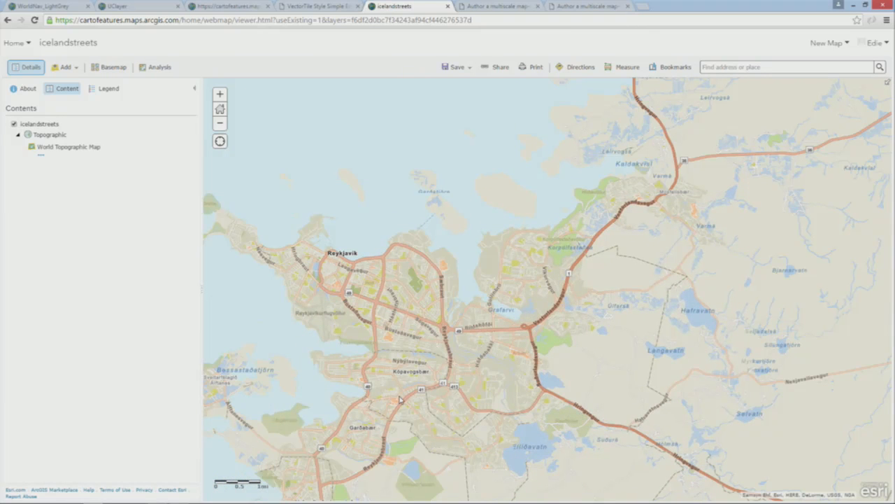
scroll(402, 394, "down", 1)
scroll(403, 394, "down", 2)
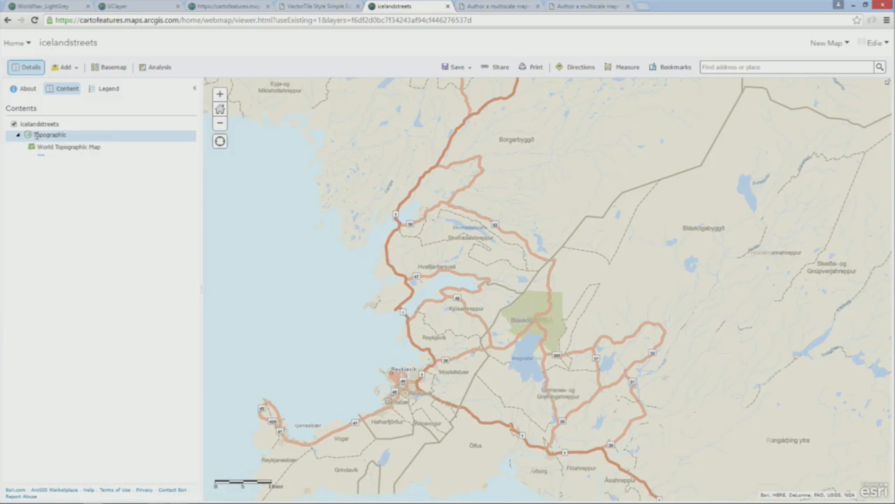
mouse_move(26, 133)
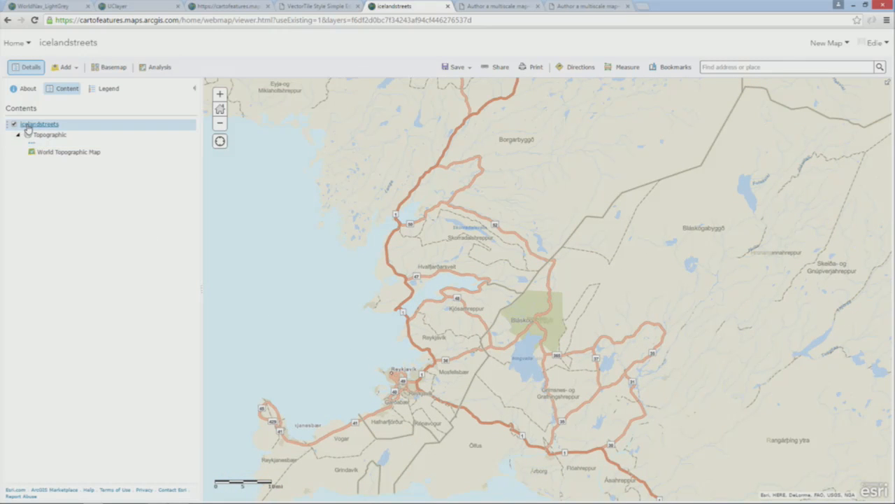
left_click(26, 134)
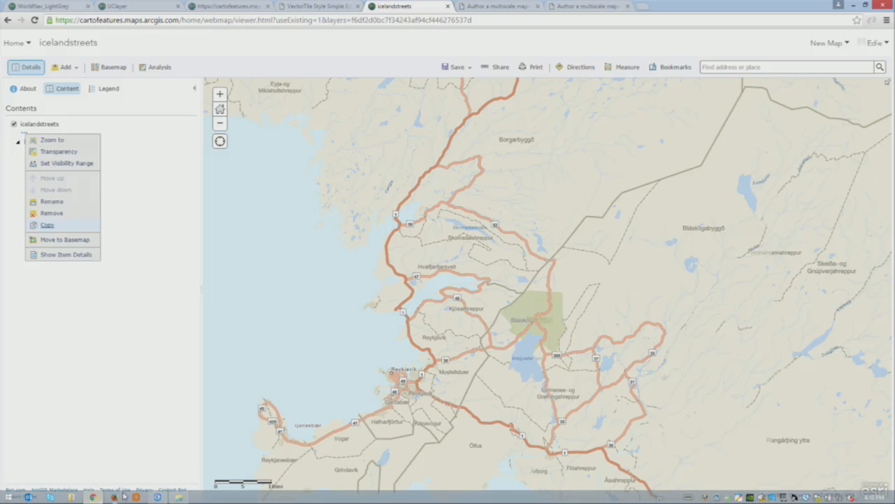
Step: Switch to ArcGIS Pro and open the UC2016 folder of the portal content in the Project pane
left_click(157, 497)
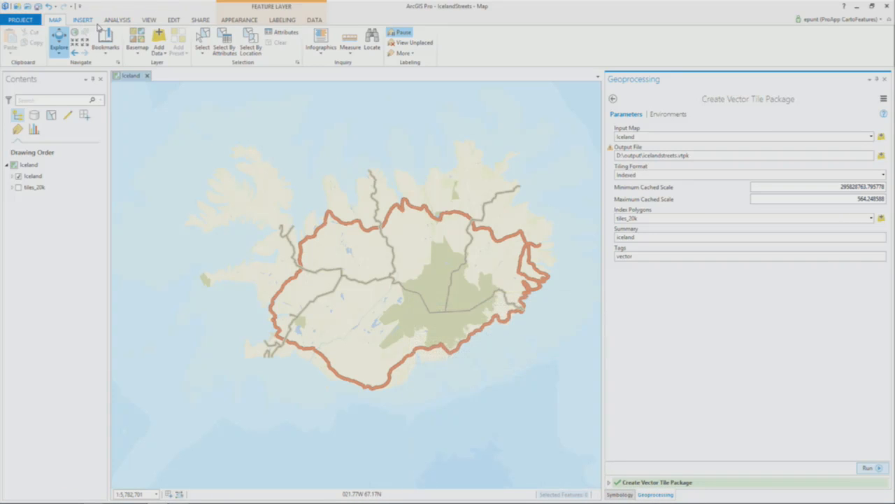
left_click(148, 19)
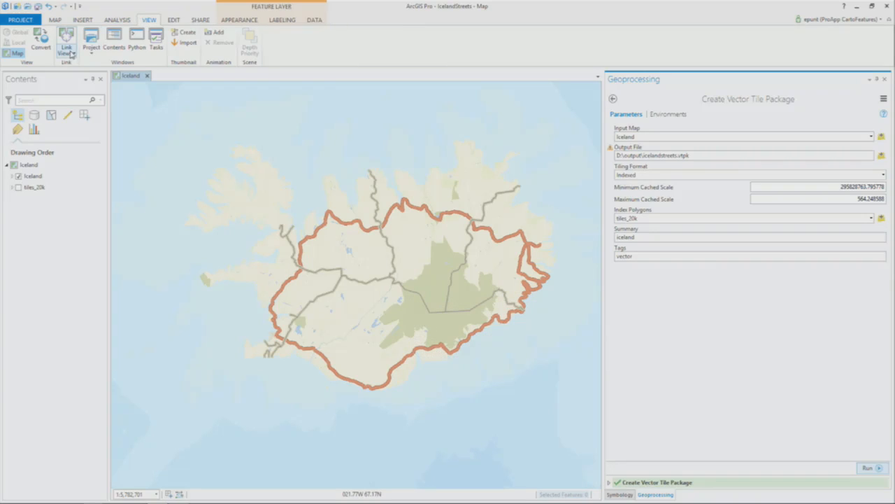
left_click(91, 55)
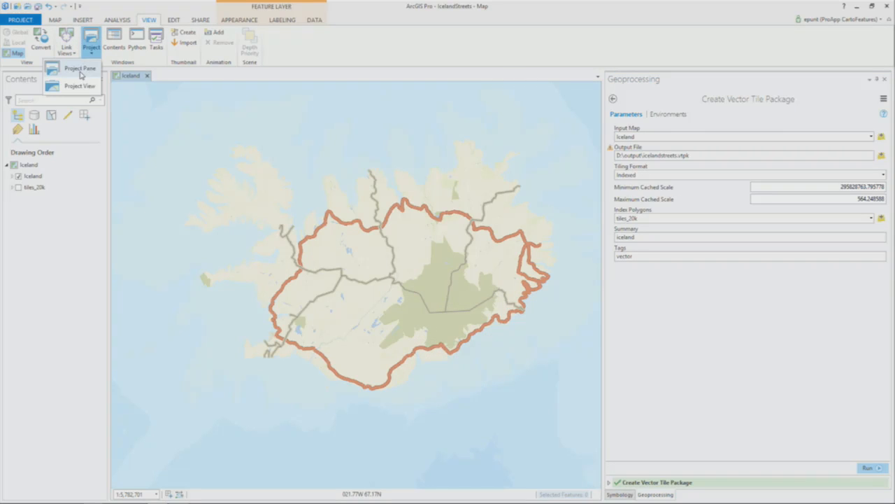
left_click(81, 70)
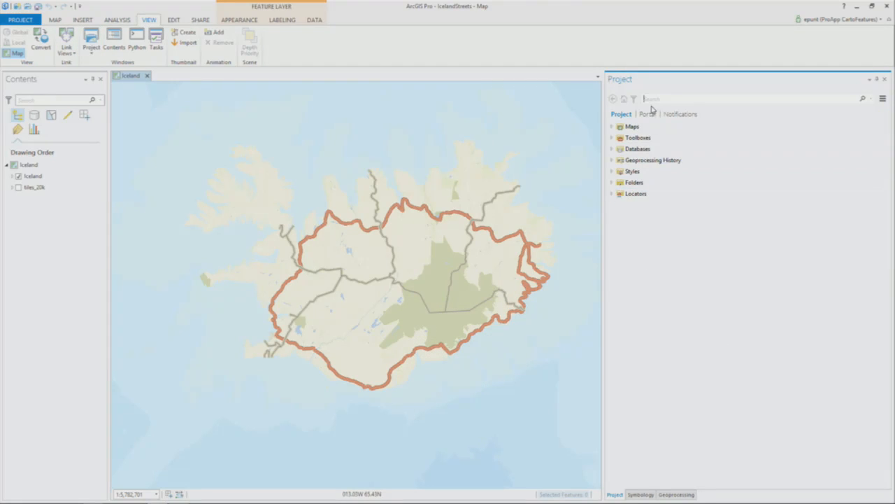
left_click(648, 114)
left_click(628, 172)
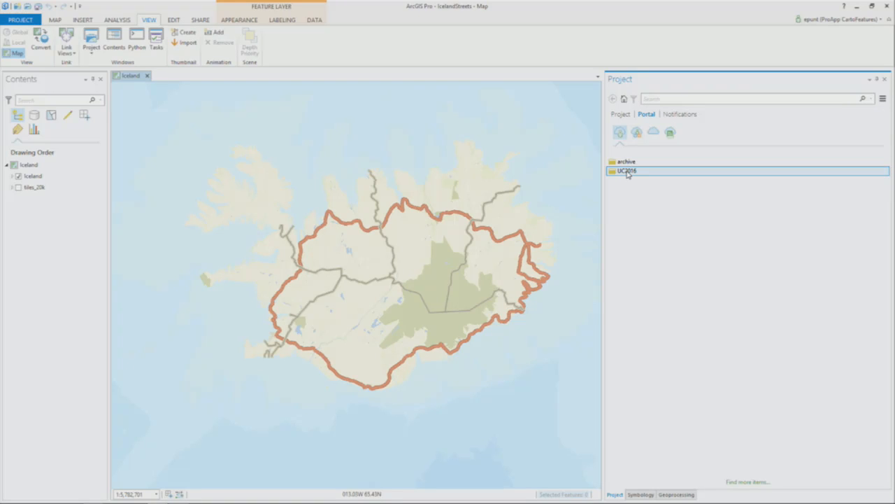
double_click(628, 172)
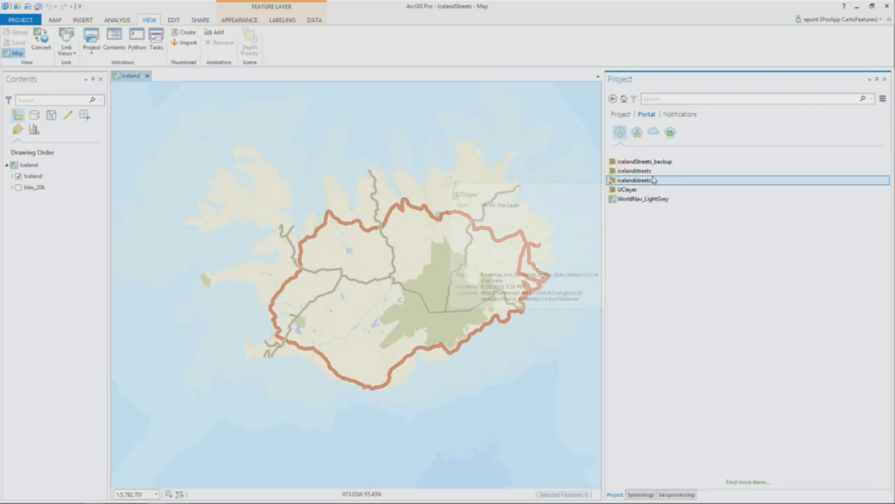
Step: Add the hosted icelandstreets vector tile layer to a new map and turn off the World Topographic Map layer
mouse_move(642, 174)
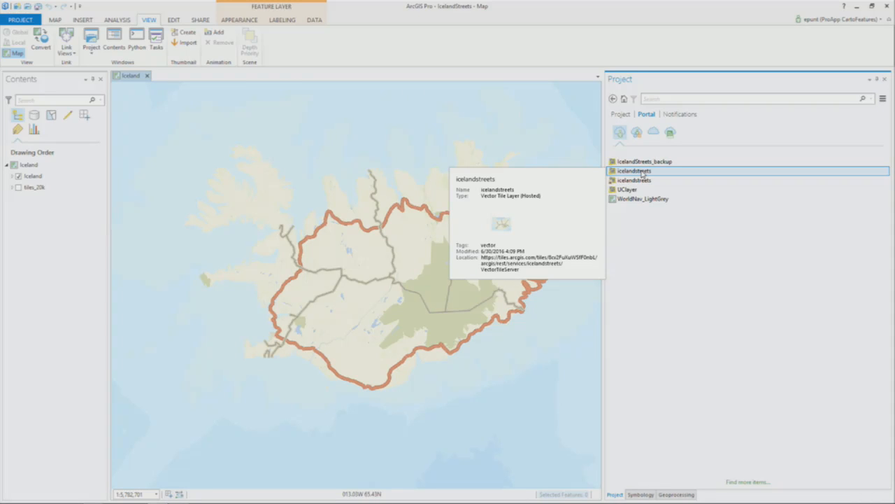
right_click(643, 173)
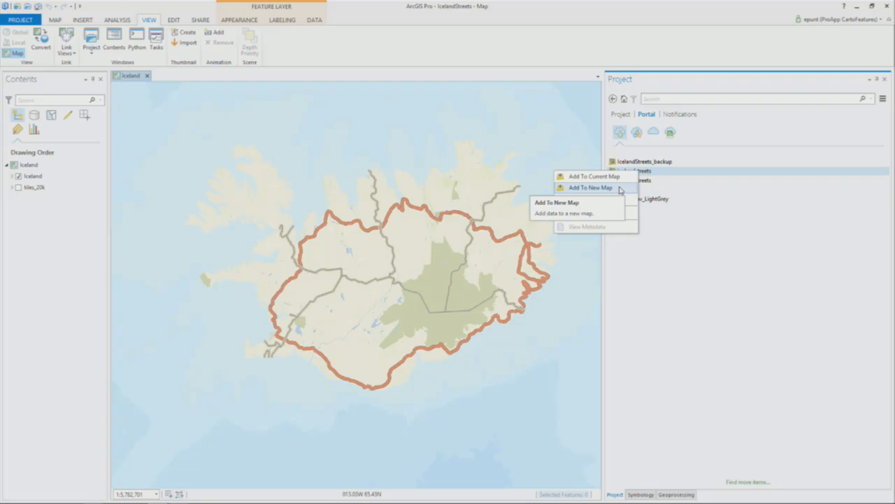
left_click(620, 190)
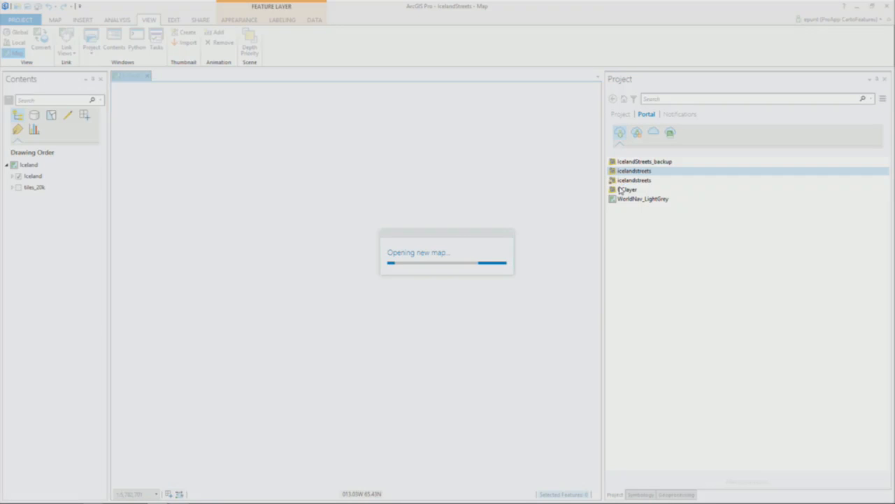
mouse_move(621, 190)
left_click_drag(623, 189, 39, 205)
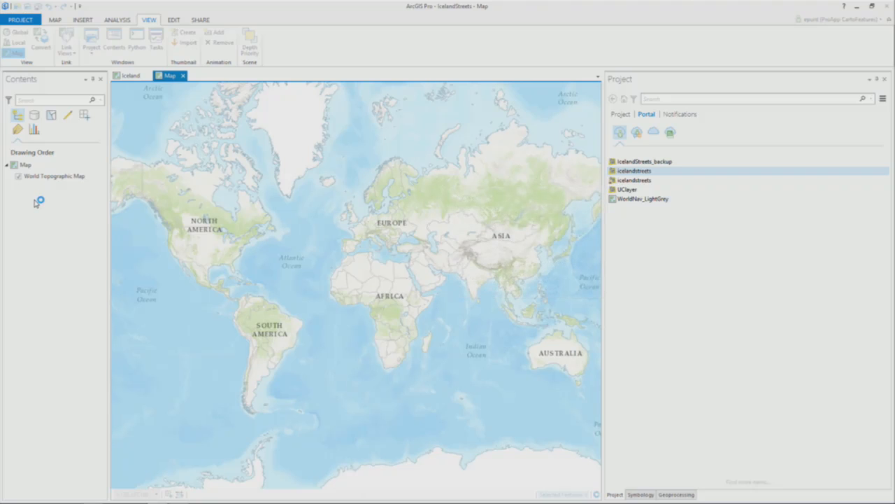
left_click(23, 189)
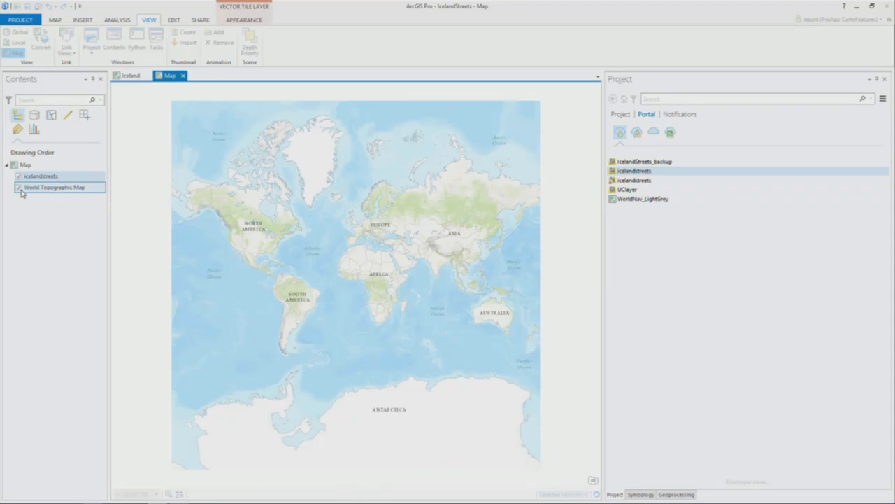
left_click(18, 187)
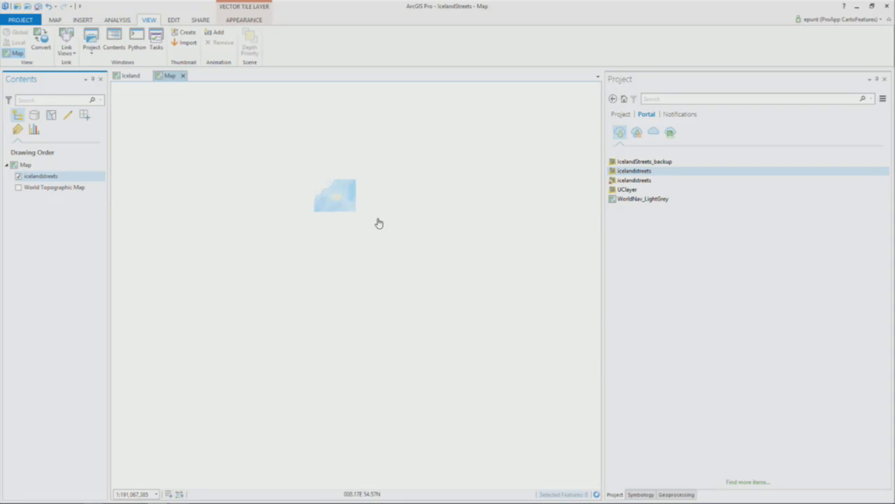
Step: Examine the icelandstreets vector tile layer in the new map, from all of Iceland down to Reykjavik's streets and buildings
scroll(341, 205, "up", 6)
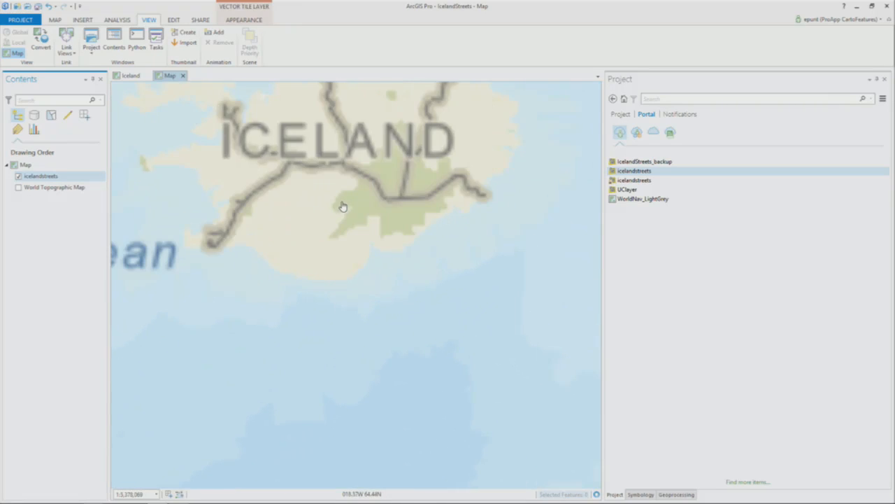
scroll(322, 402, "up", 2)
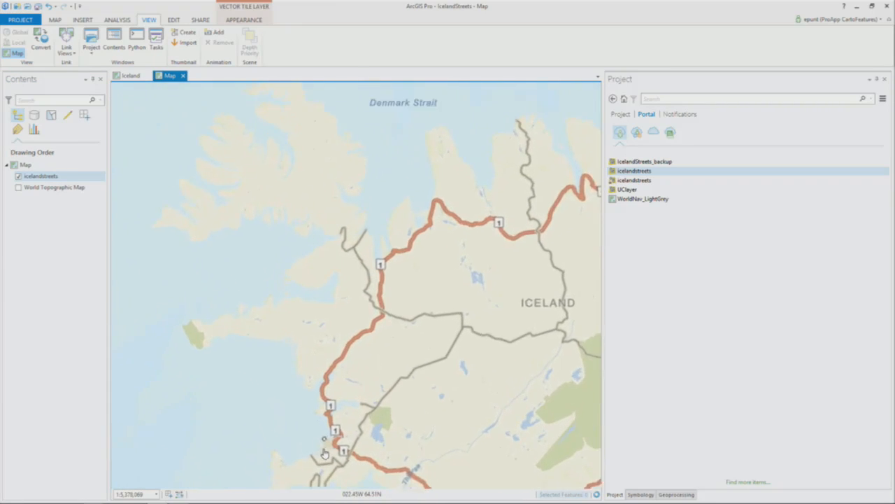
scroll(336, 365, "up", 4)
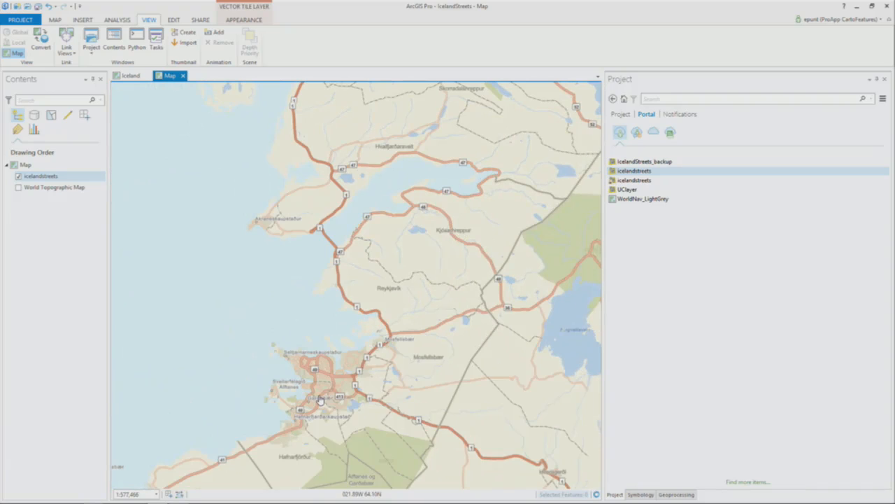
scroll(326, 393, "up", 2)
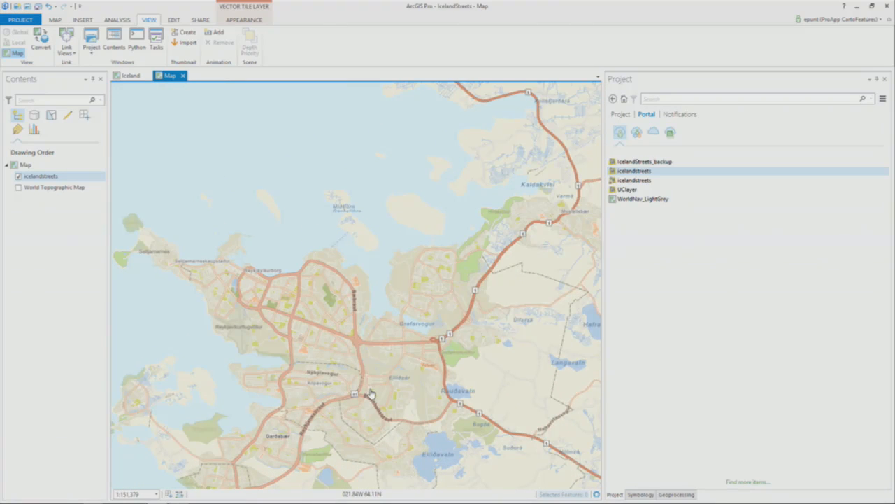
scroll(319, 390, "up", 2)
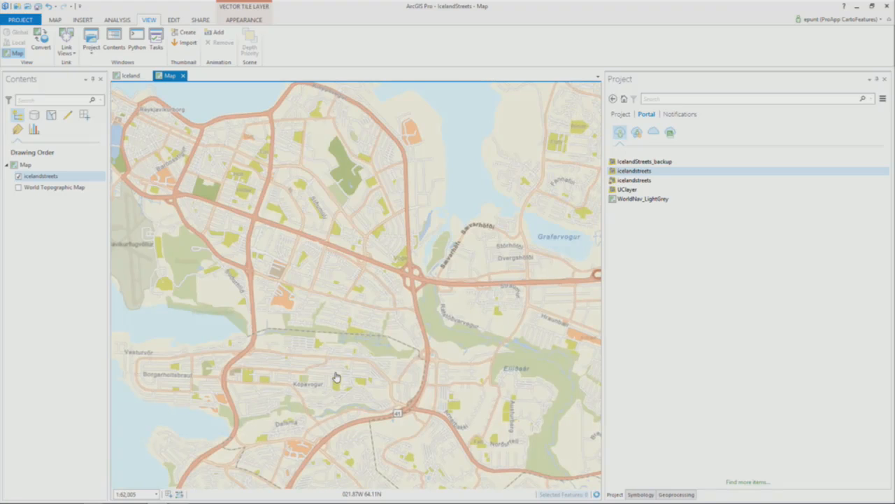
scroll(334, 380, "up", 5)
scroll(336, 378, "up", 2)
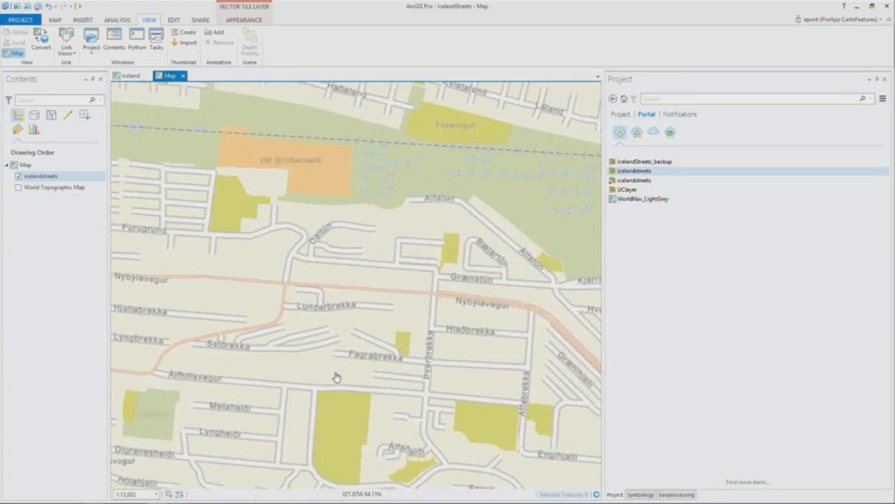
scroll(334, 371, "up", 2)
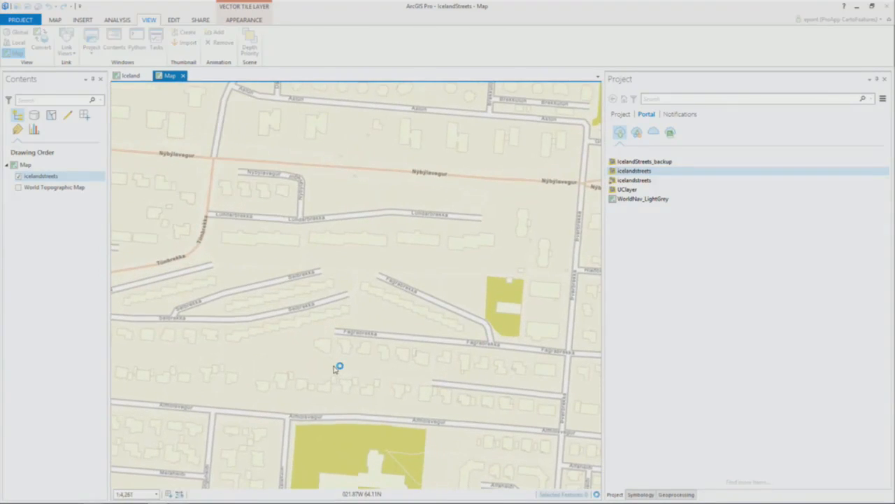
scroll(335, 367, "down", 2)
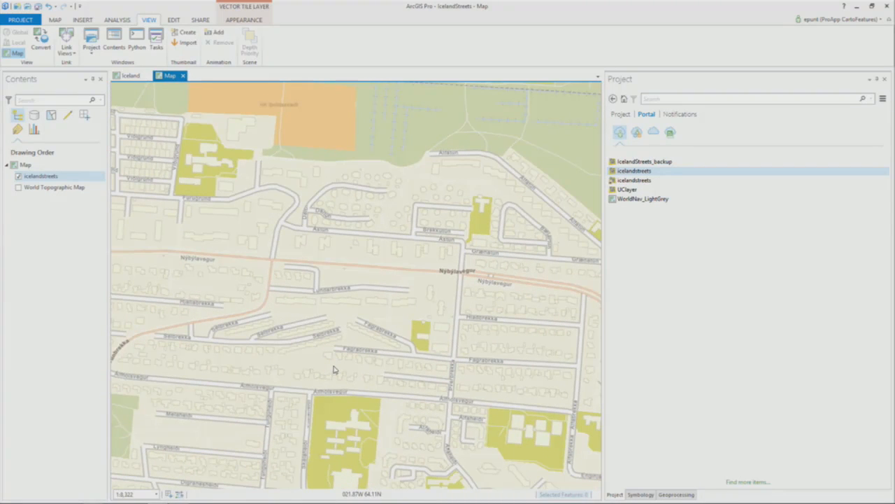